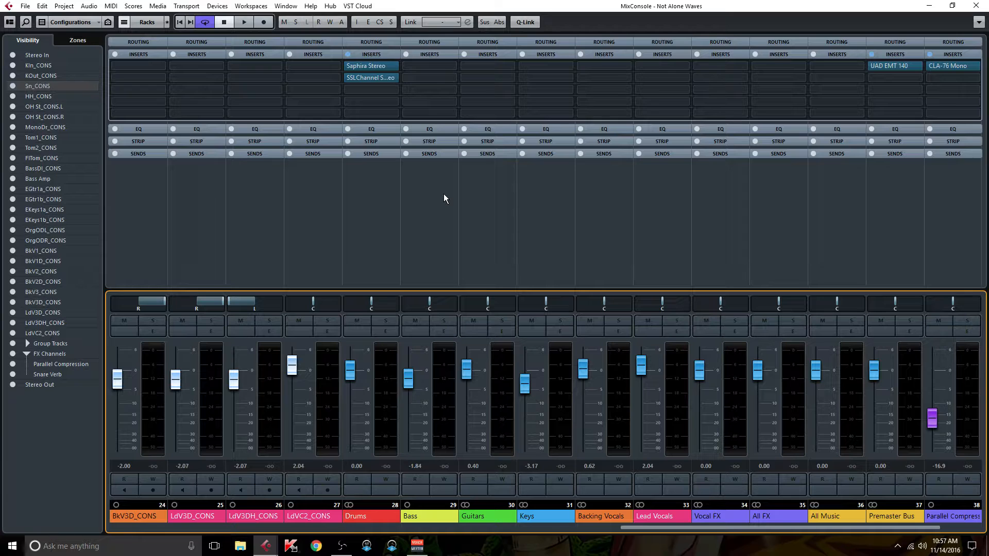
Start playback and insert the Saphira Mono plugin in the Bass channel's first insert slot
key("space")
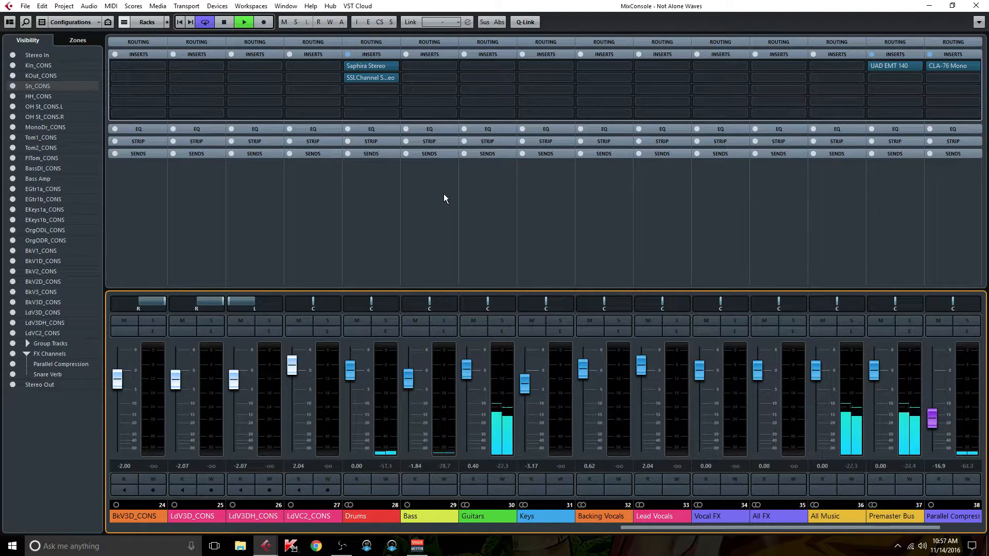
left_click(451, 67)
type("saphi")
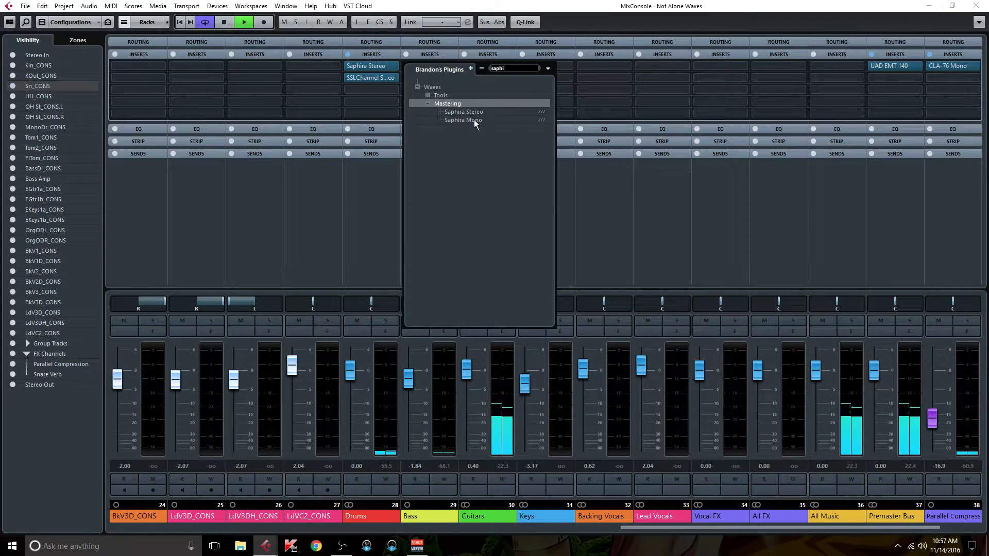
left_click(474, 120)
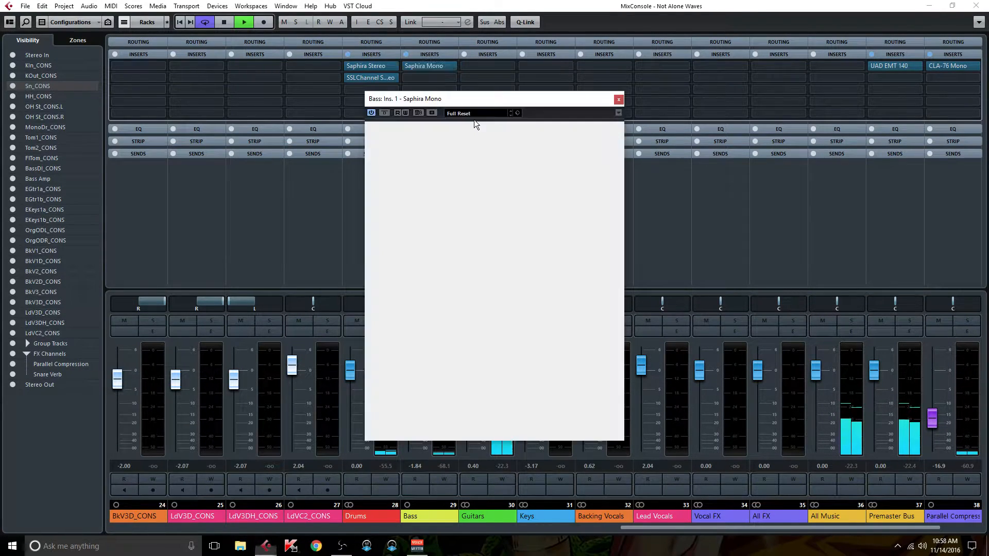
Load Saphira's Bass Support instrument preset and switch on its tape section, then close the plugin
left_click(580, 127)
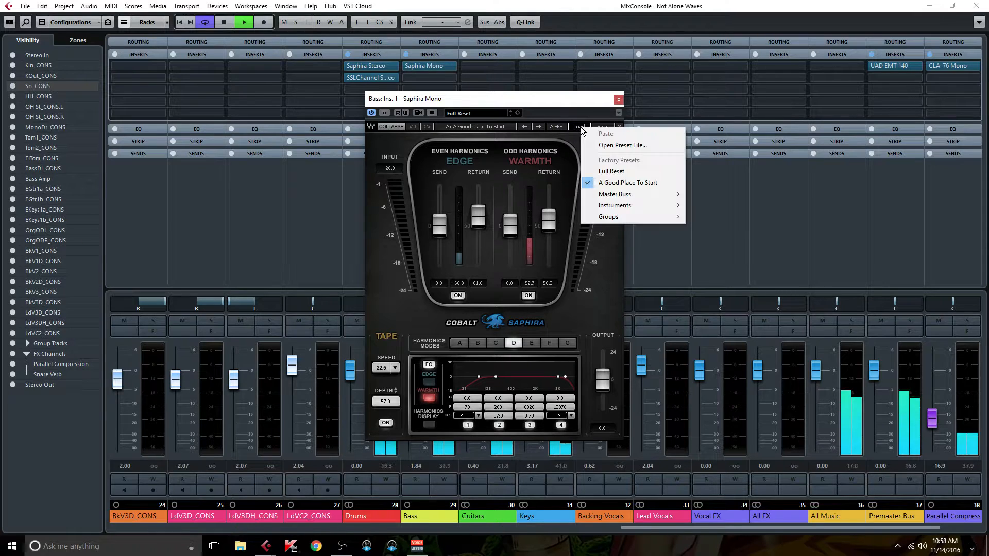
mouse_move(624, 207)
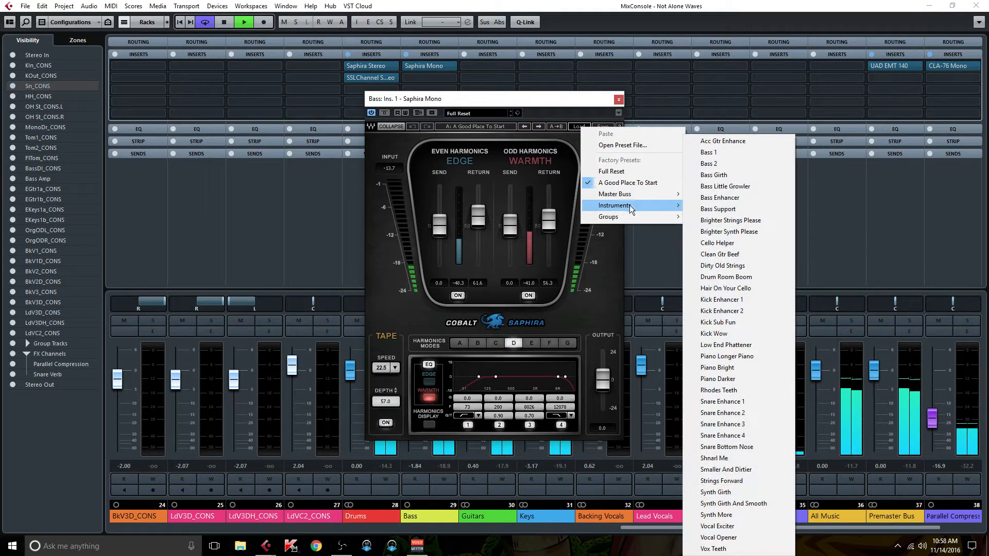
left_click(717, 209)
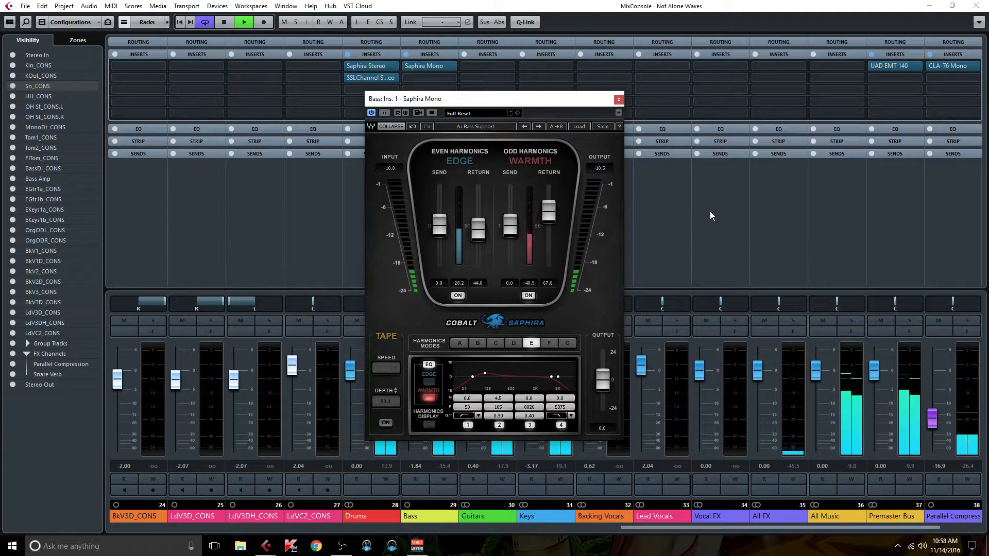
left_click(384, 422)
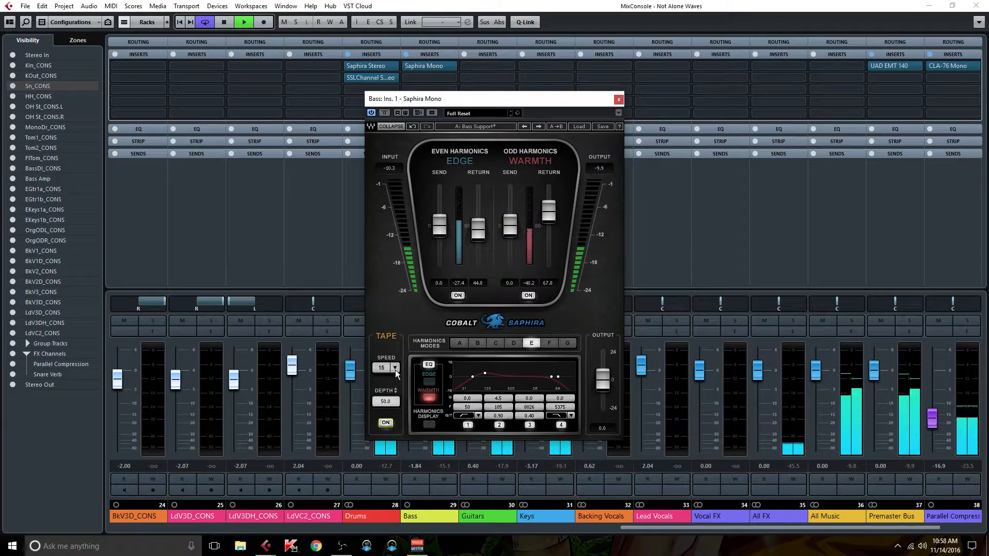
left_click(618, 99)
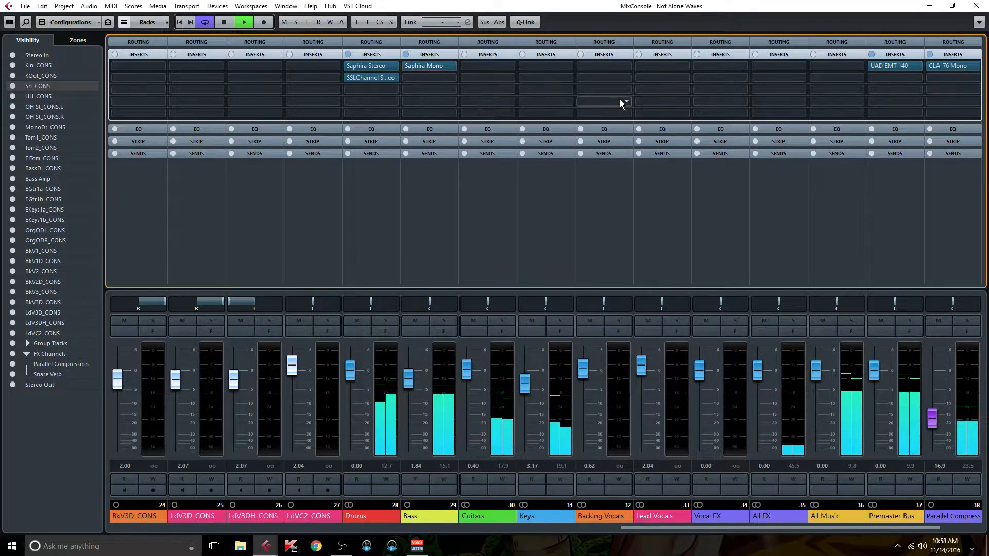
Try the API-550A Mono equalizer in the Bass channel's second insert slot, adjusting its filter switch
left_click(453, 77)
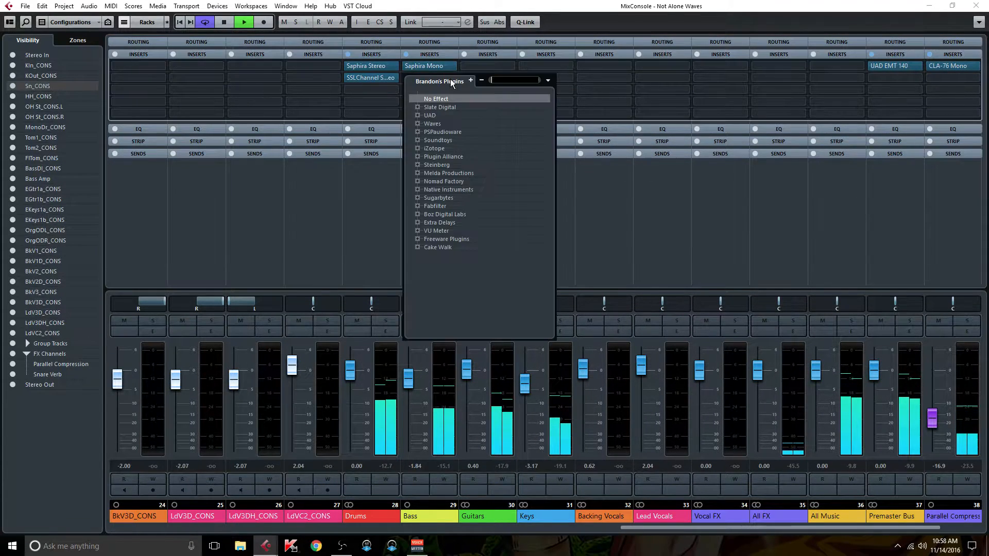
left_click(418, 124)
left_click(427, 255)
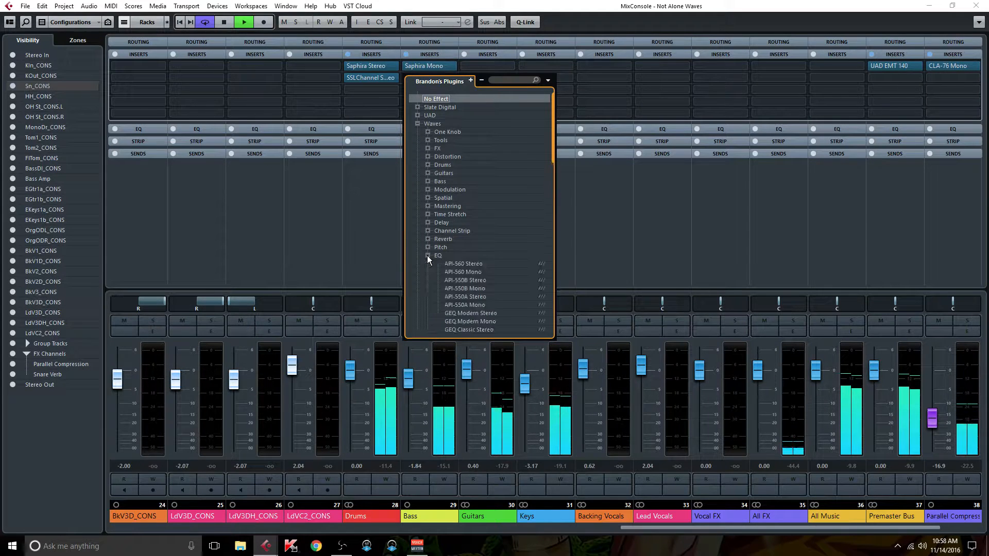
scroll(433, 260, "down", 2)
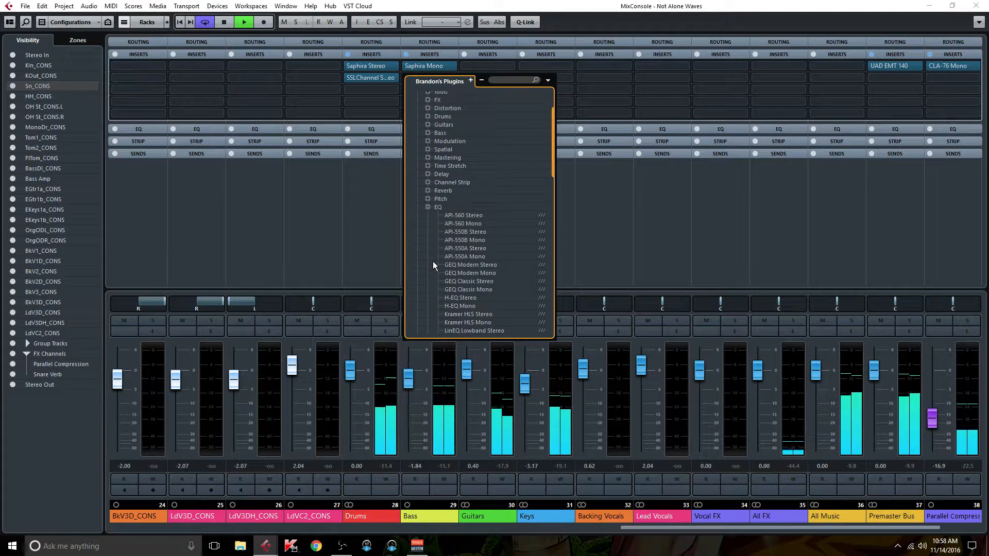
left_click(481, 258)
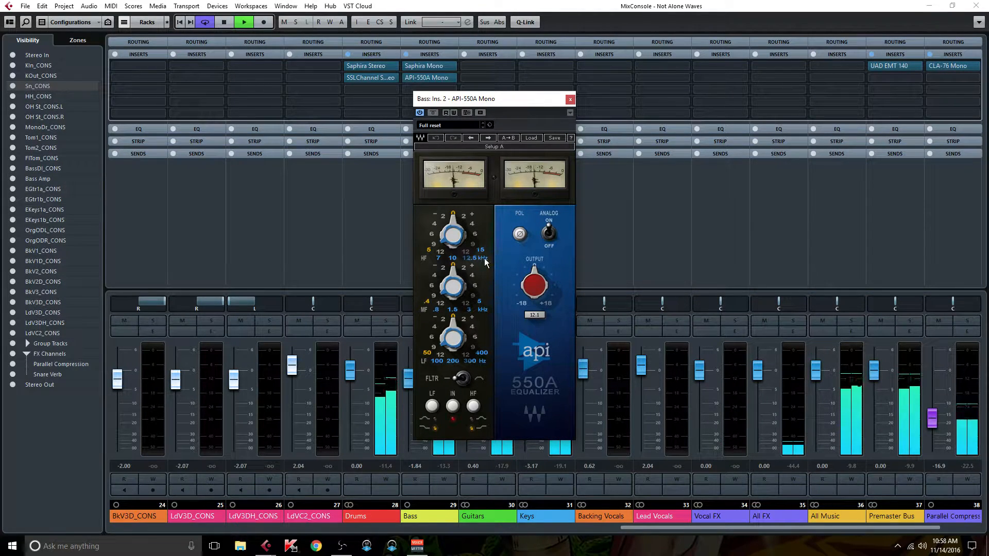
left_click(458, 378)
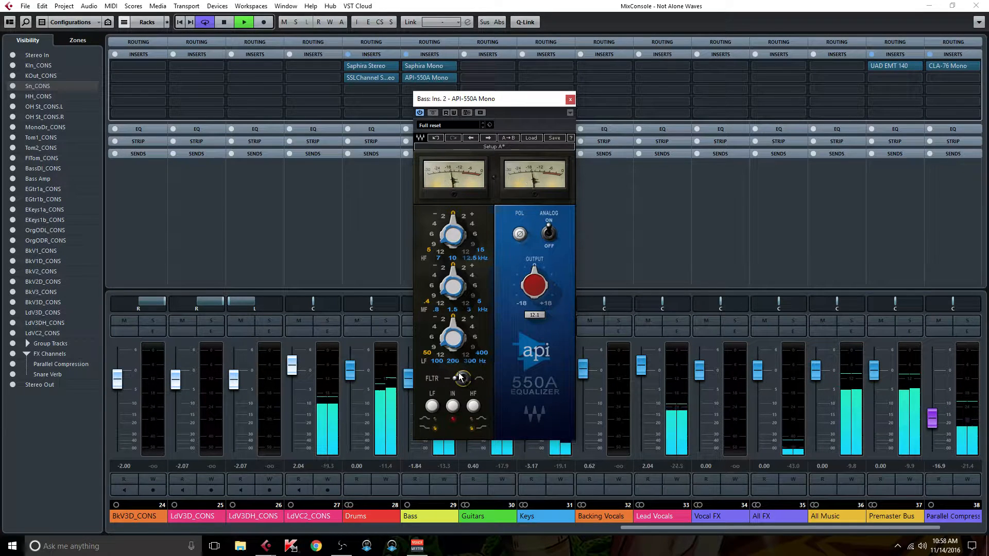
left_click(570, 99)
Insert the Waves H-EQ Mono equalizer in the Bass channel's second insert slot
left_click(452, 78)
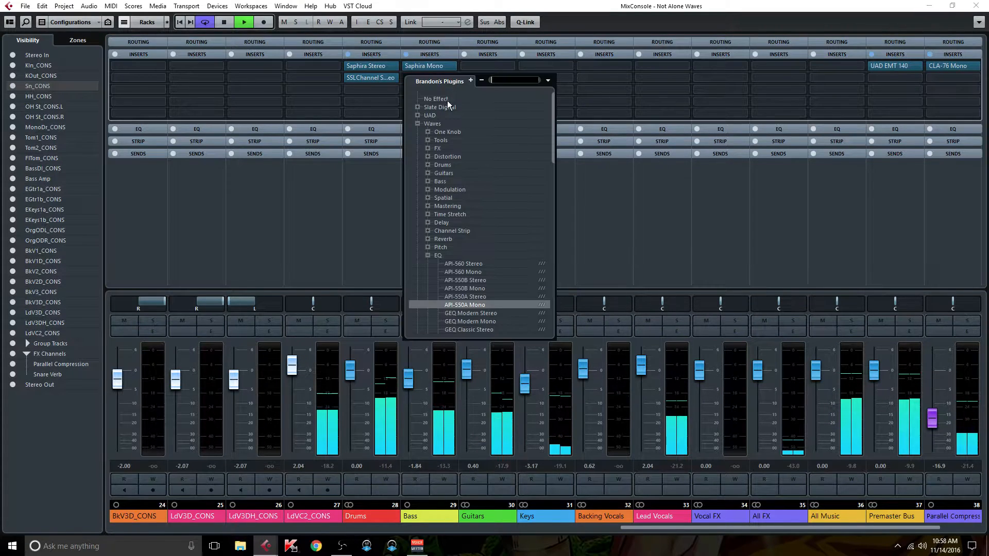
scroll(466, 286, "down", 3)
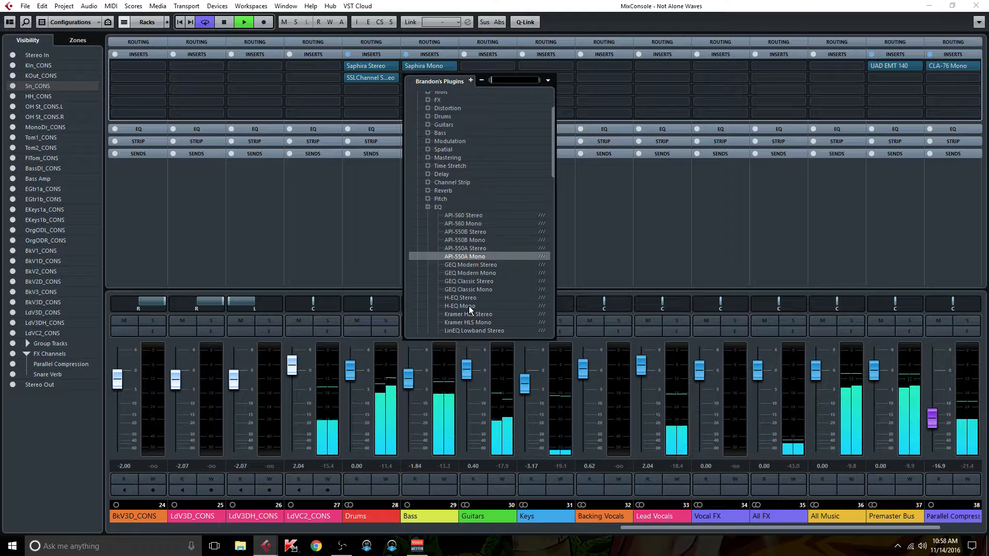
left_click(467, 307)
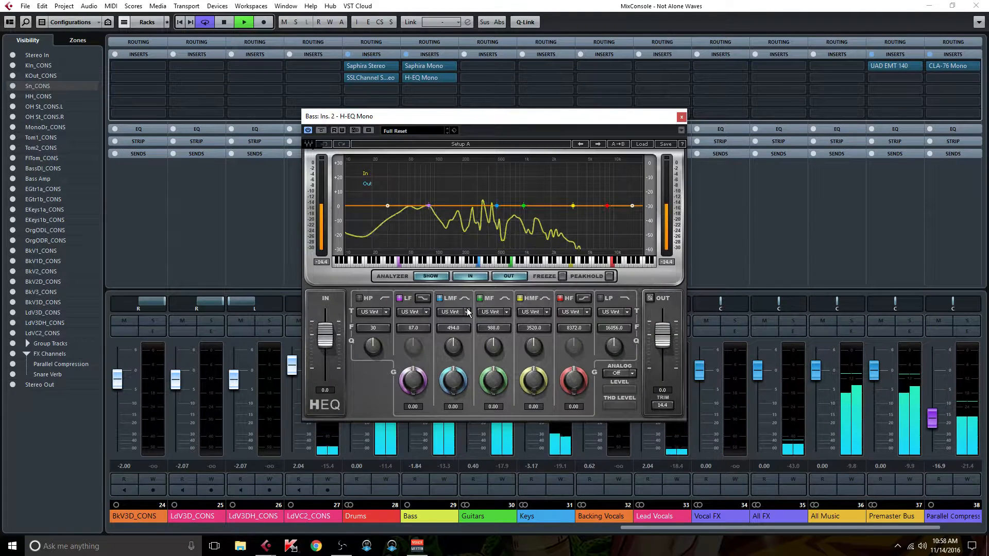
Enable the H-EQ high-pass filter and set its frequency to 40 Hz
left_click(360, 299)
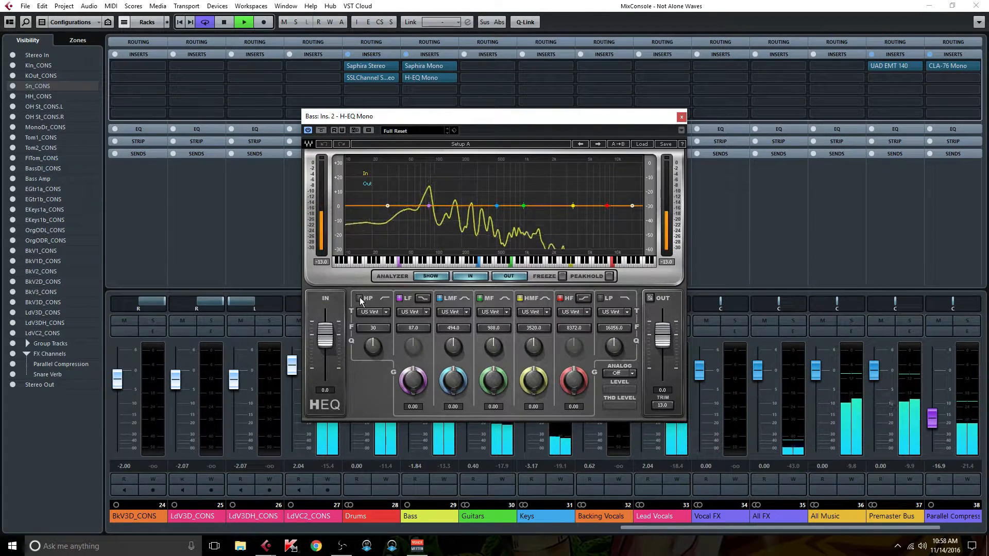
left_click(374, 328)
type("40")
key("Return")
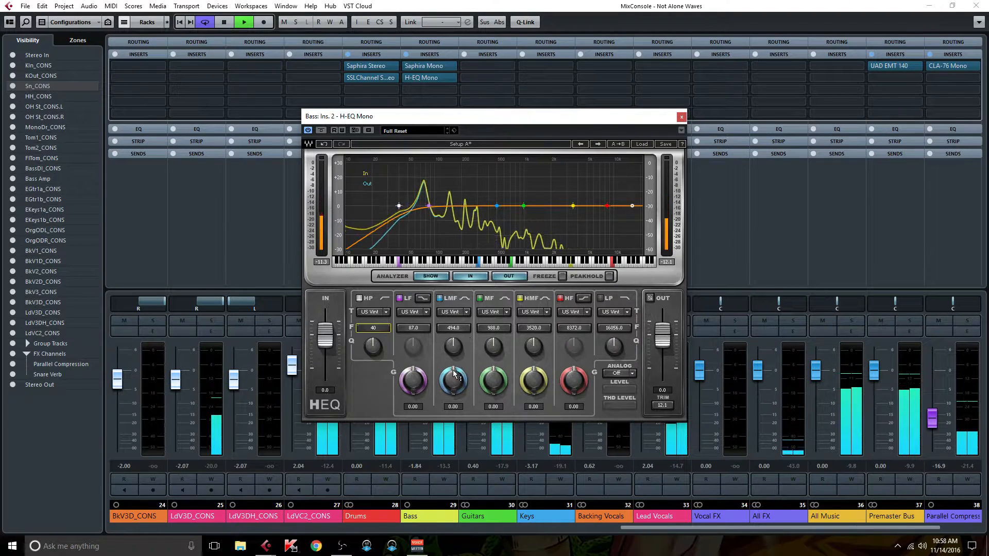
Cut the H-EQ low-mid band at 494 Hz to -3.25 dB and set the analog mode to UK Vintage 2
left_click_drag(453, 381, 453, 328)
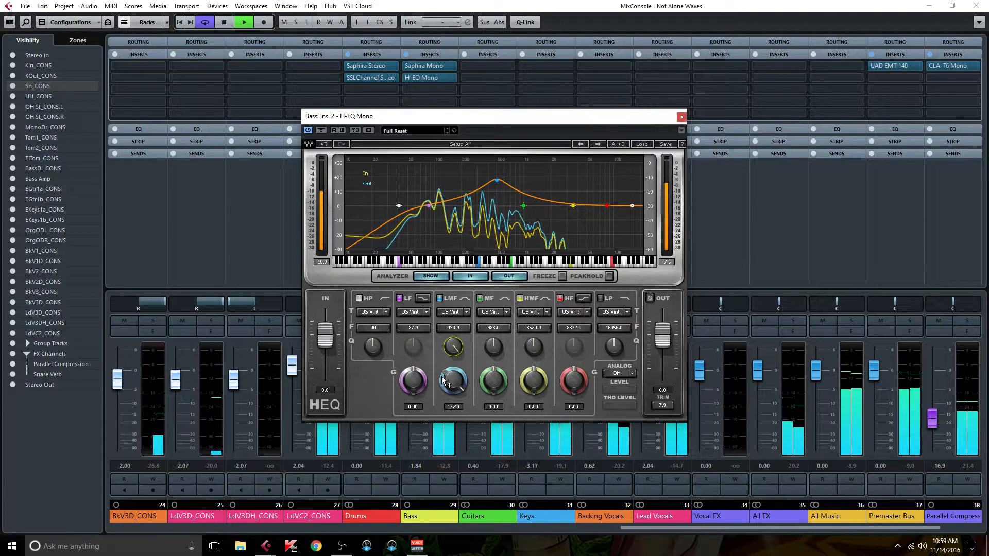
left_click_drag(452, 382, 453, 379)
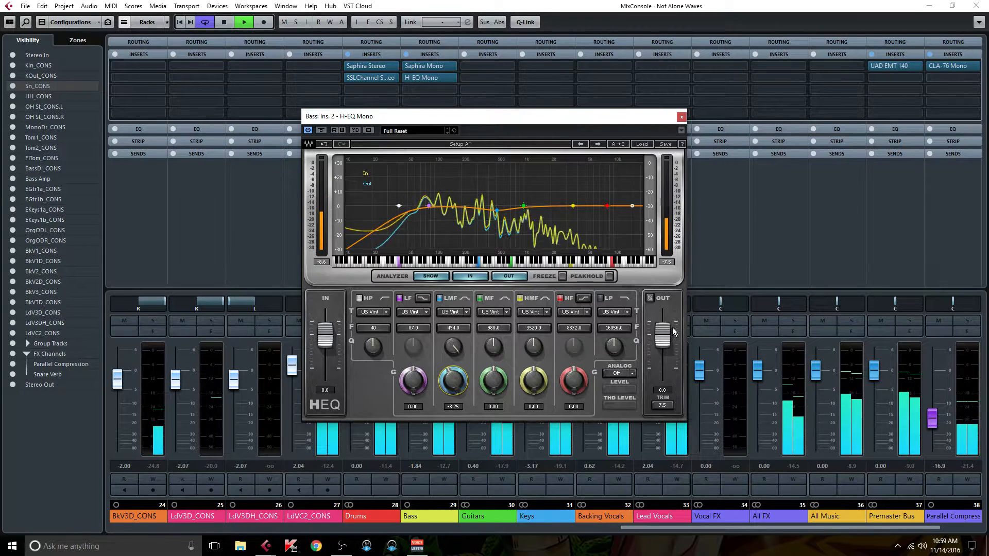
left_click(622, 373)
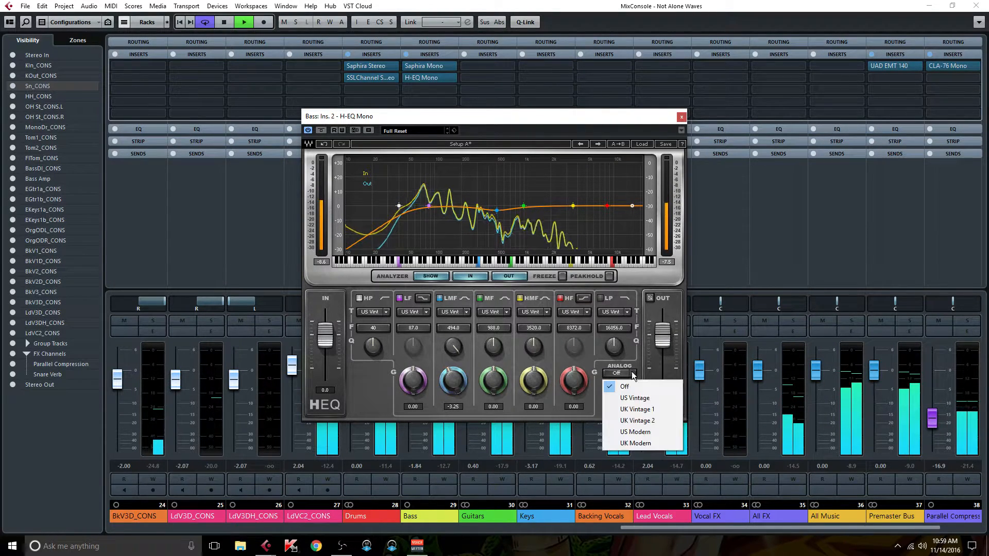
left_click(641, 421)
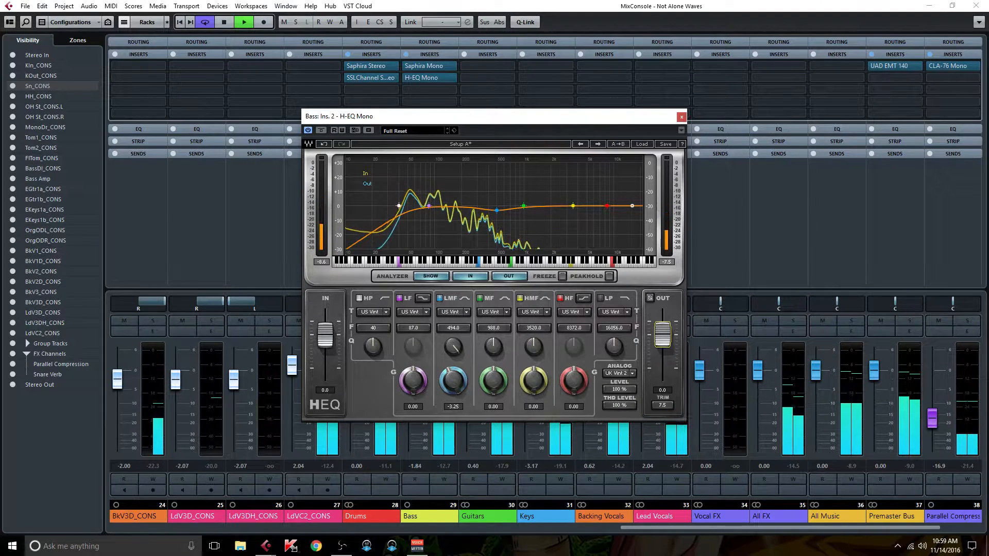
Raise the H-EQ output to 1.1 and compare the Bass channel with its inserts bypassed and active, closing the equalizer
left_click_drag(663, 335, 662, 334)
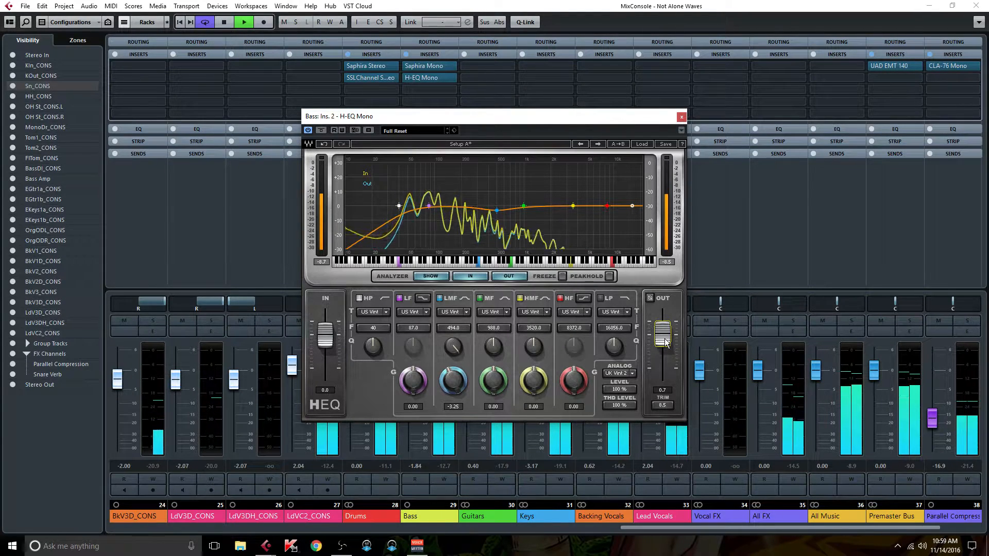
left_click_drag(665, 339, 665, 340)
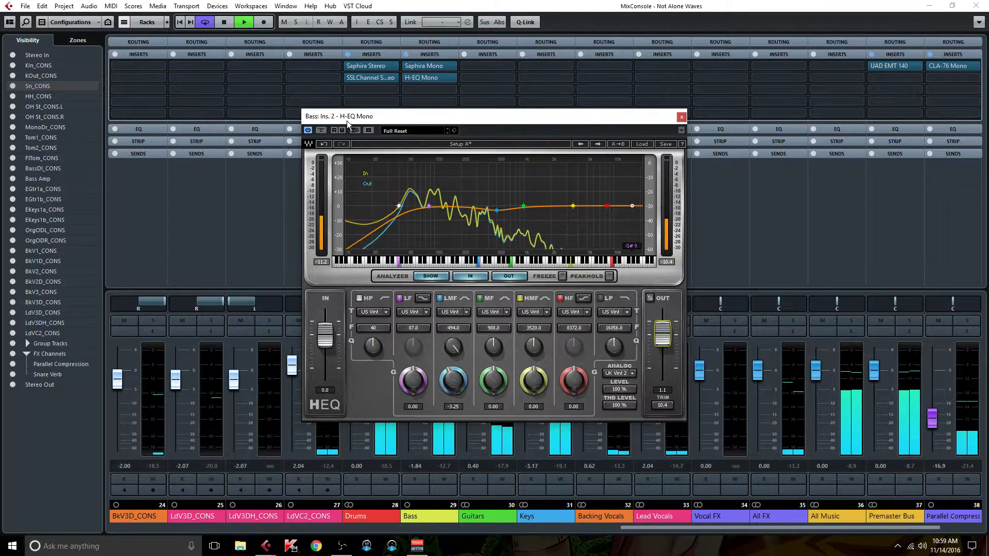
left_click(407, 54)
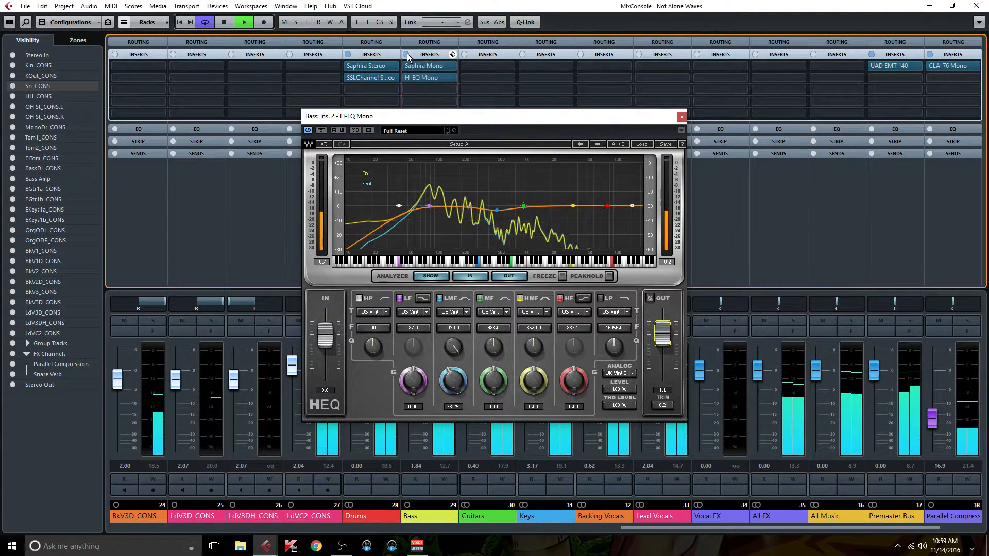
left_click(406, 54)
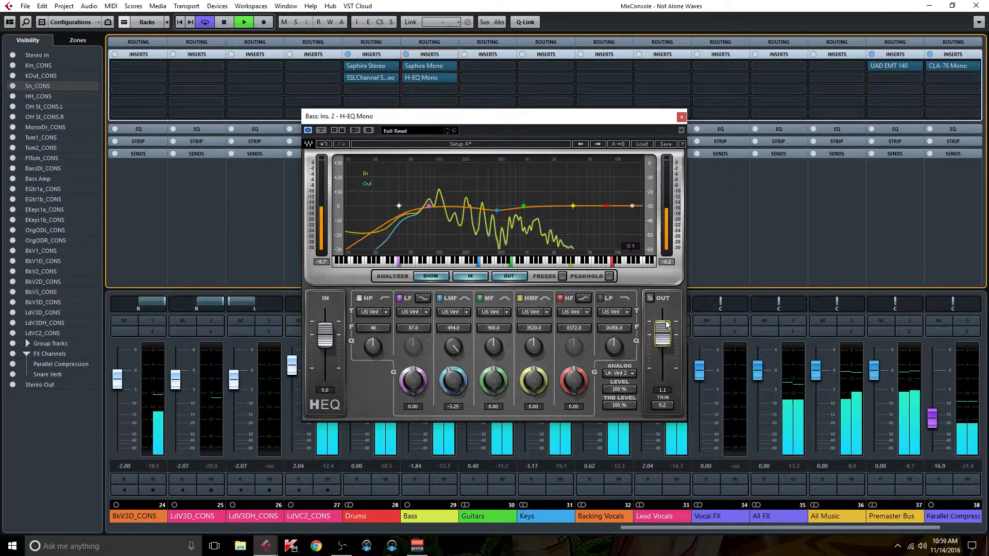
left_click(682, 116)
Search the plugin list for "cla" and insert CLA-2A Mono in the Bass channel's third insert slot
left_click(452, 89)
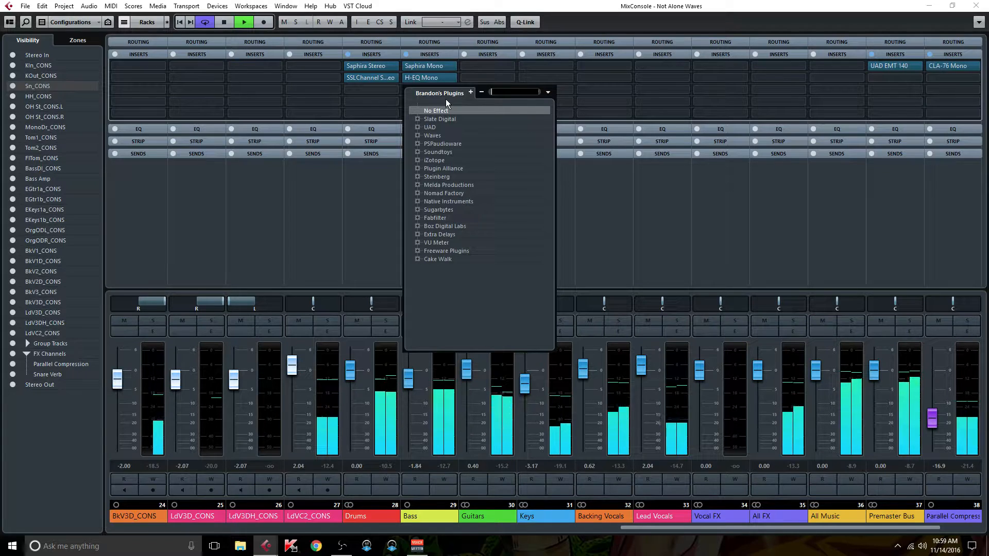
left_click(418, 135)
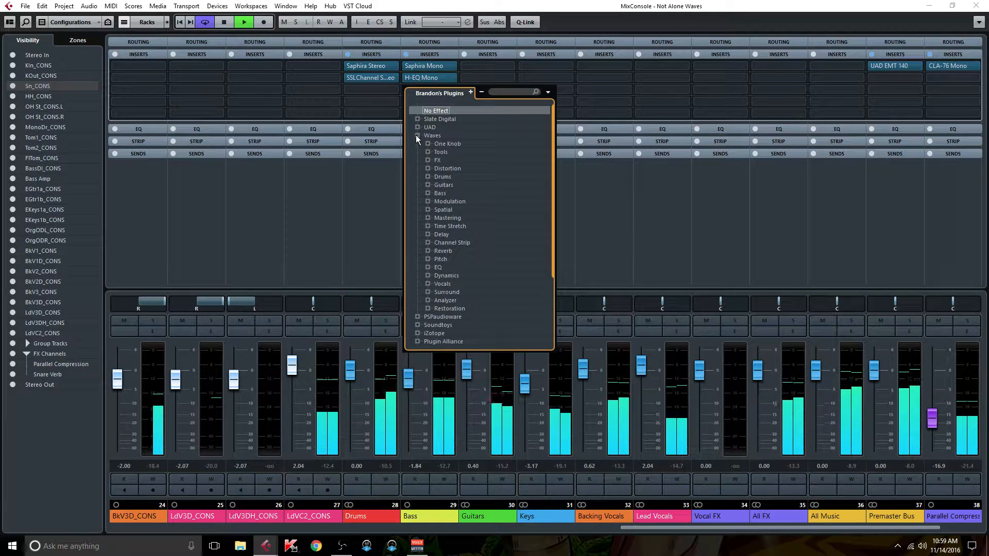
left_click(522, 92)
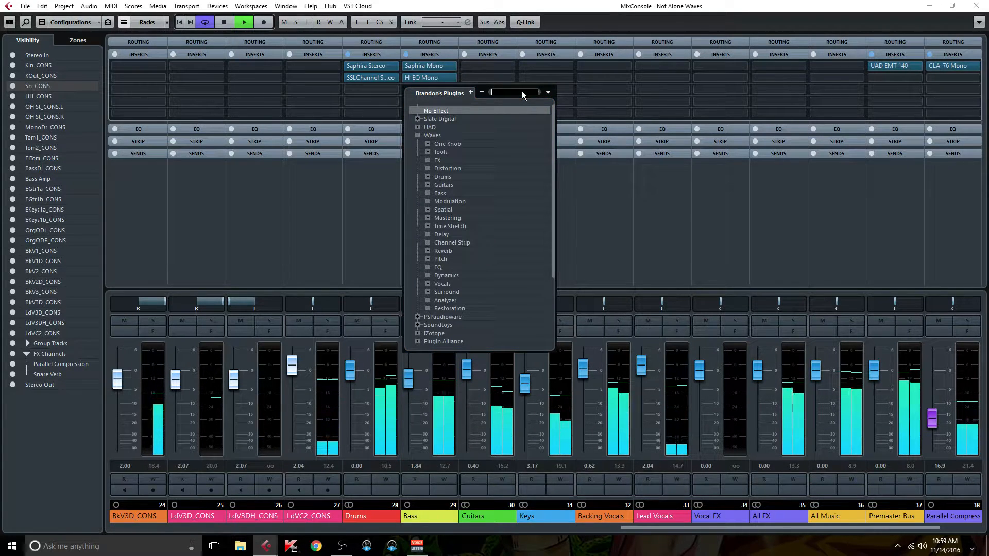
type("cla")
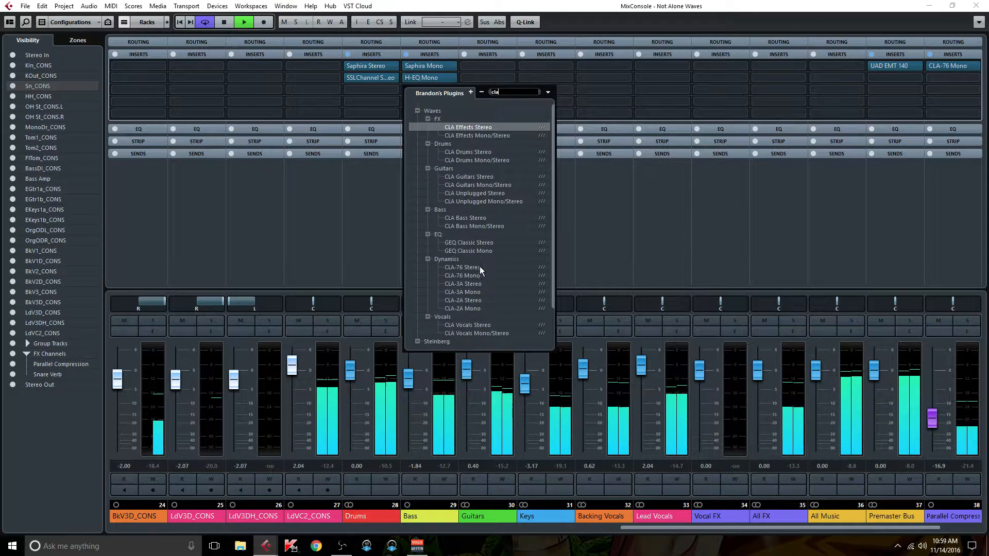
left_click(469, 308)
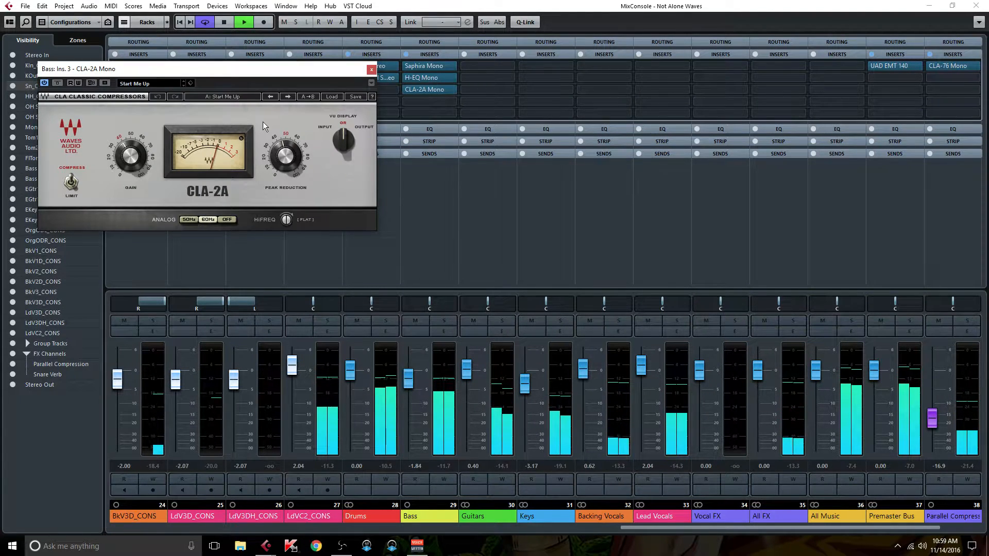
Switch off the CLA-2A's analog noise and raise its gain to about 39
left_click(228, 219)
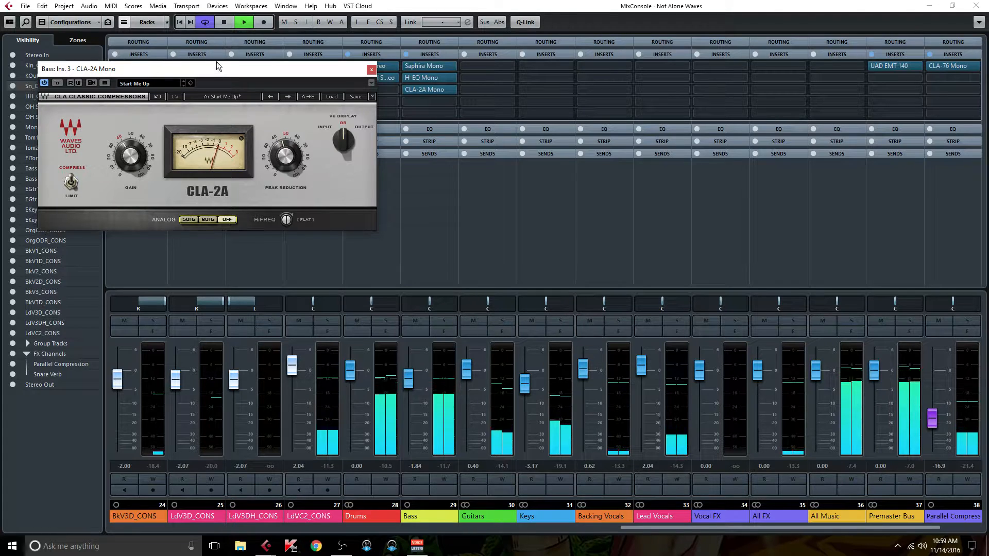
left_click_drag(218, 70, 366, 119)
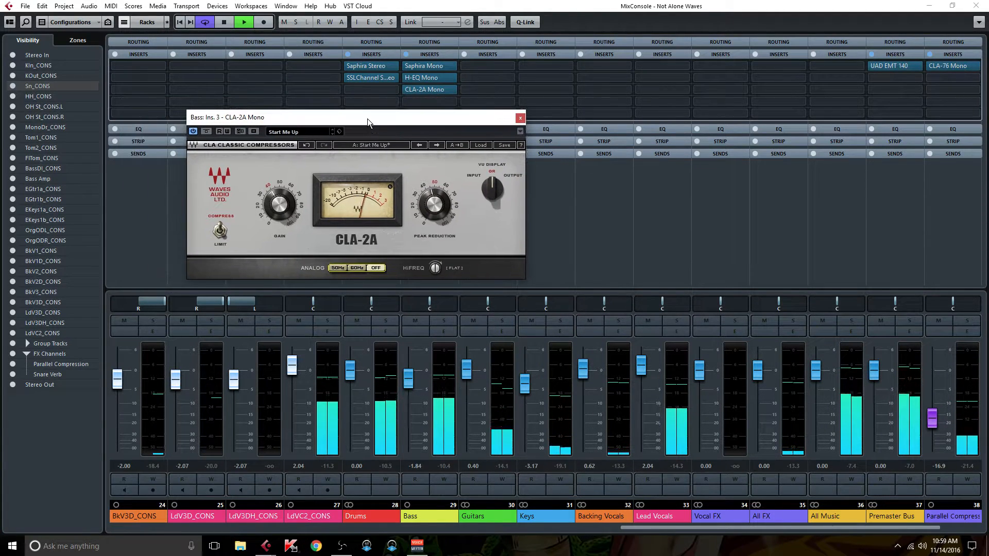
left_click(281, 201)
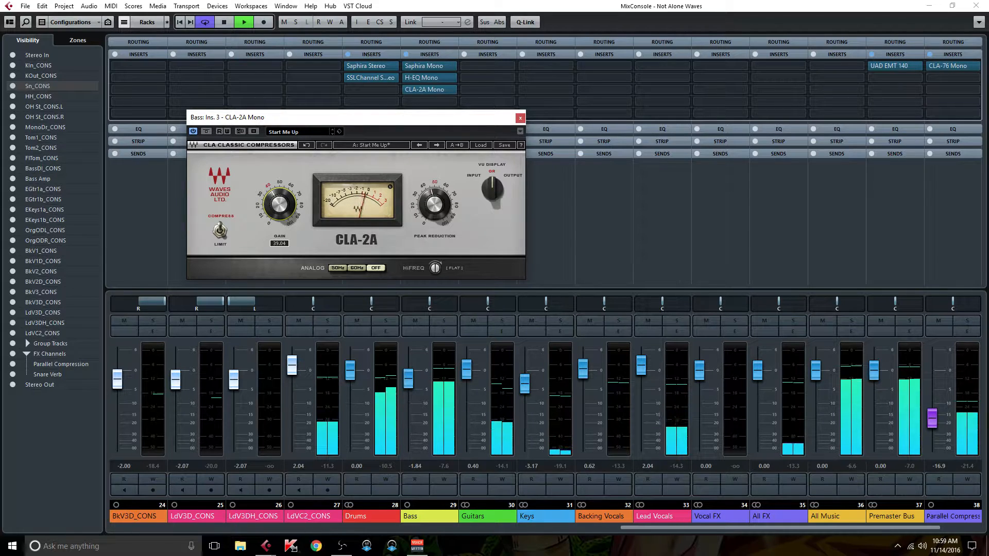
Lower the CLA-2A gain slightly while comparing the Bass channel with its inserts bypassed and active, closing the compressor
left_click(406, 57)
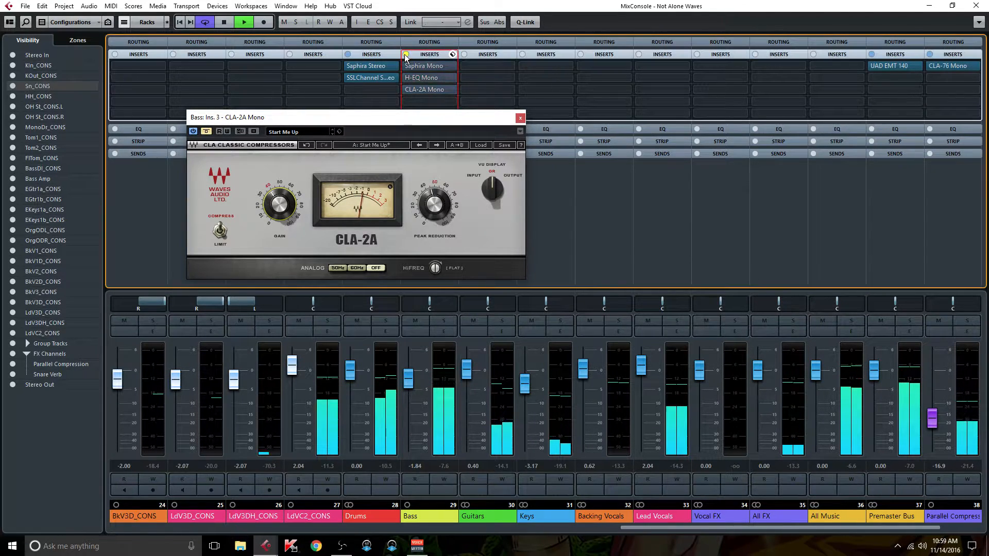
left_click(406, 55)
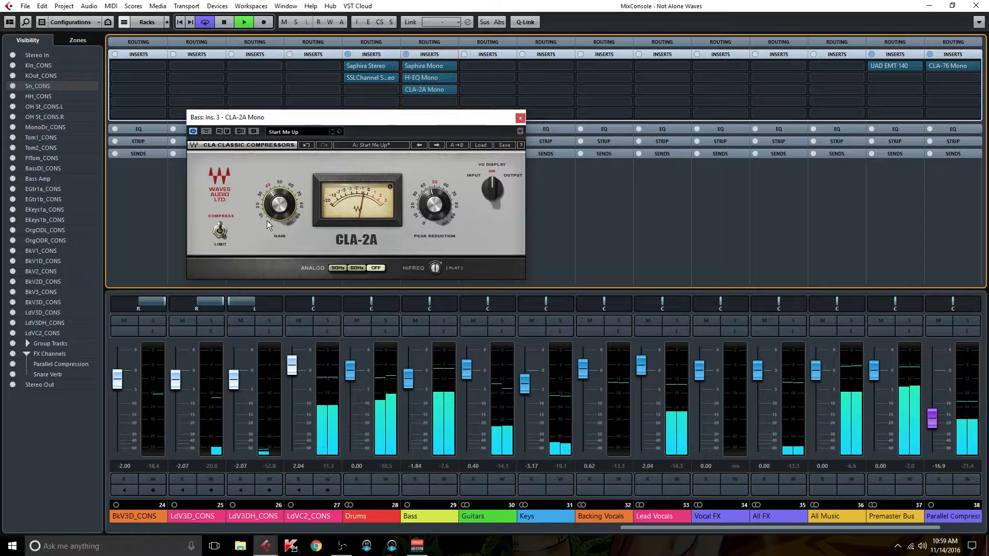
left_click(280, 203)
left_click_drag(279, 203, 279, 207)
left_click(406, 55)
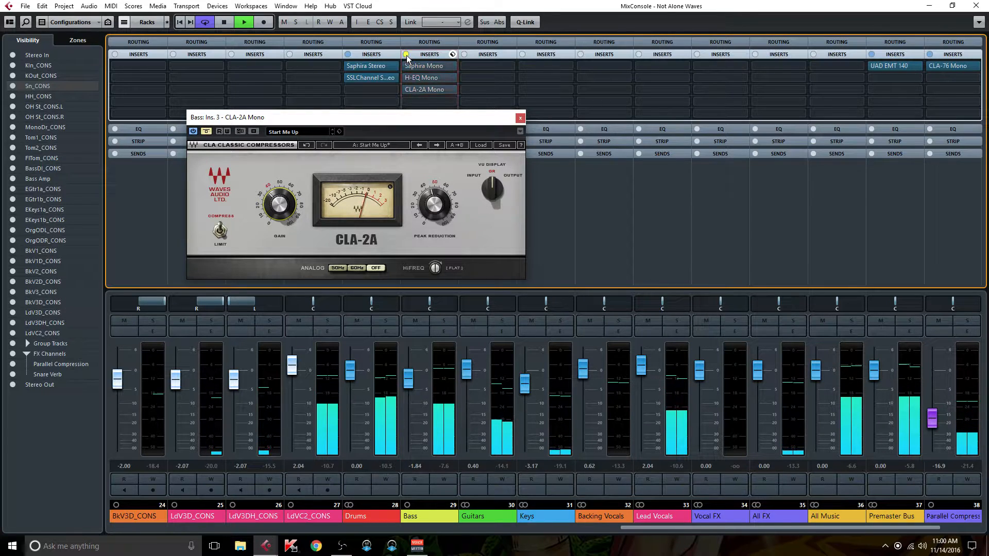
left_click(407, 55)
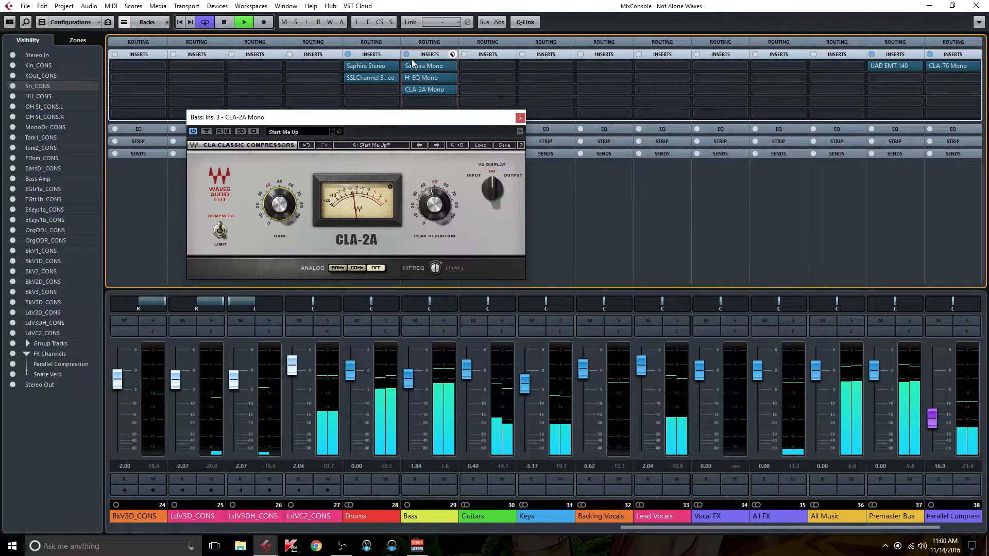
left_click(521, 118)
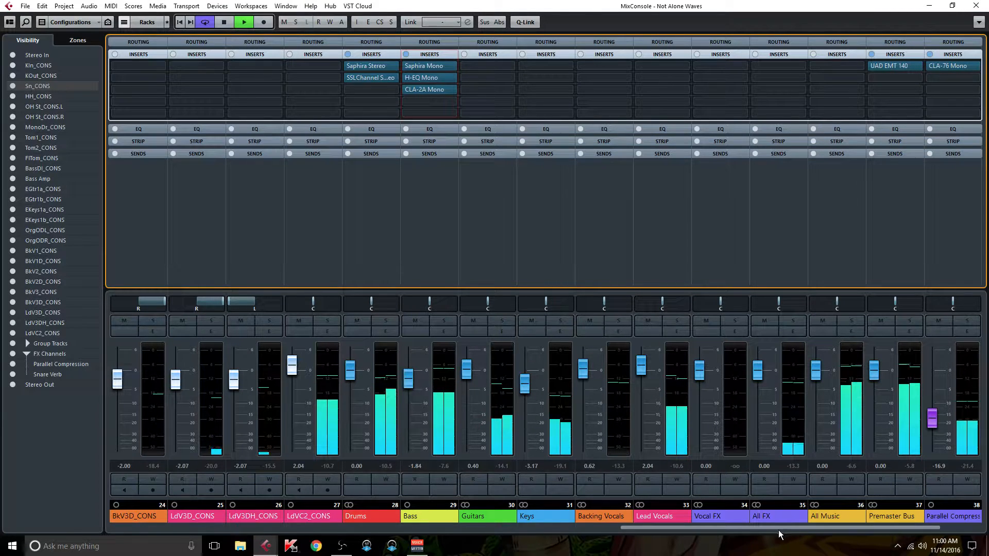
Search the plugin list for "nl" and insert NLS Channel Mono in the first insert slot of BassDI_CONS
left_click(762, 525)
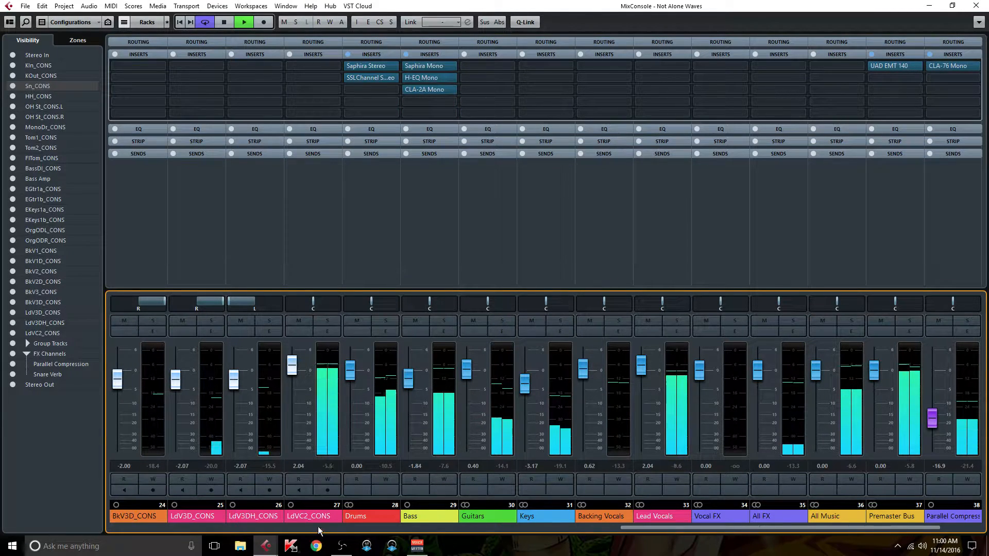
left_click_drag(628, 528, 277, 524)
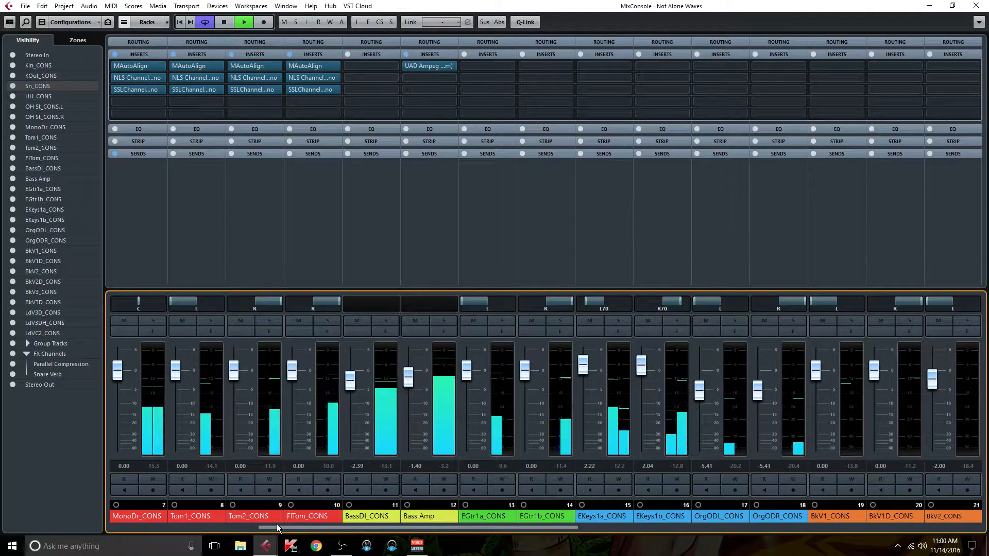
left_click(396, 65)
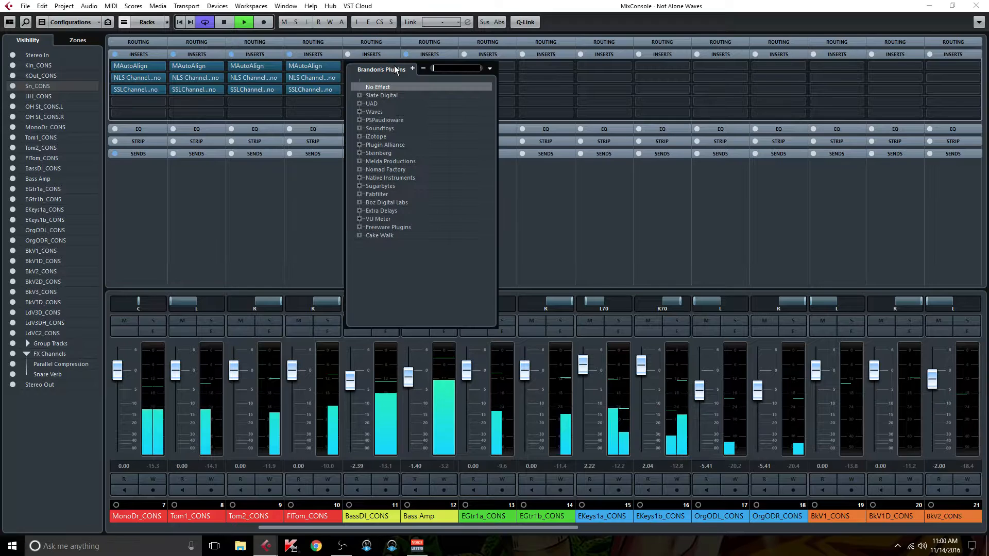
type("nl")
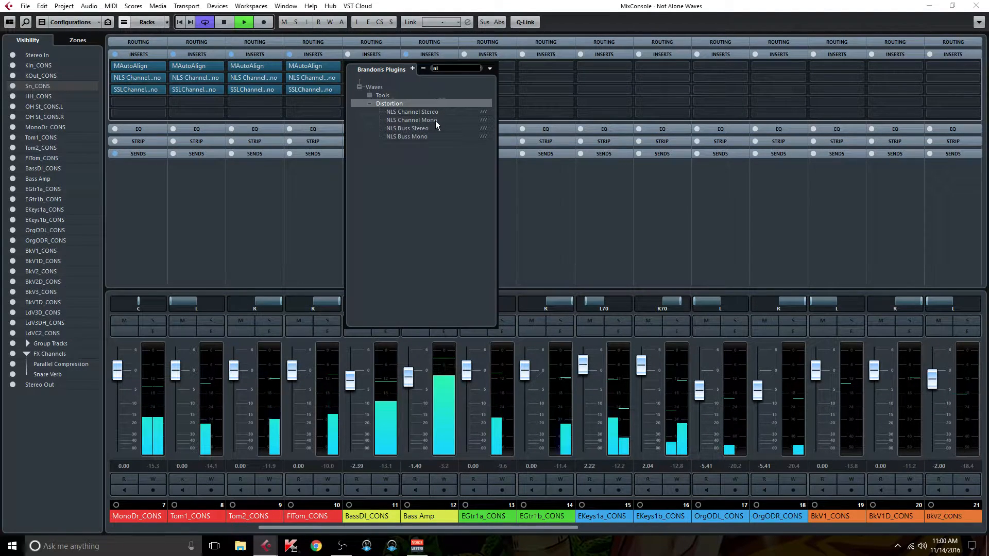
left_click(435, 121)
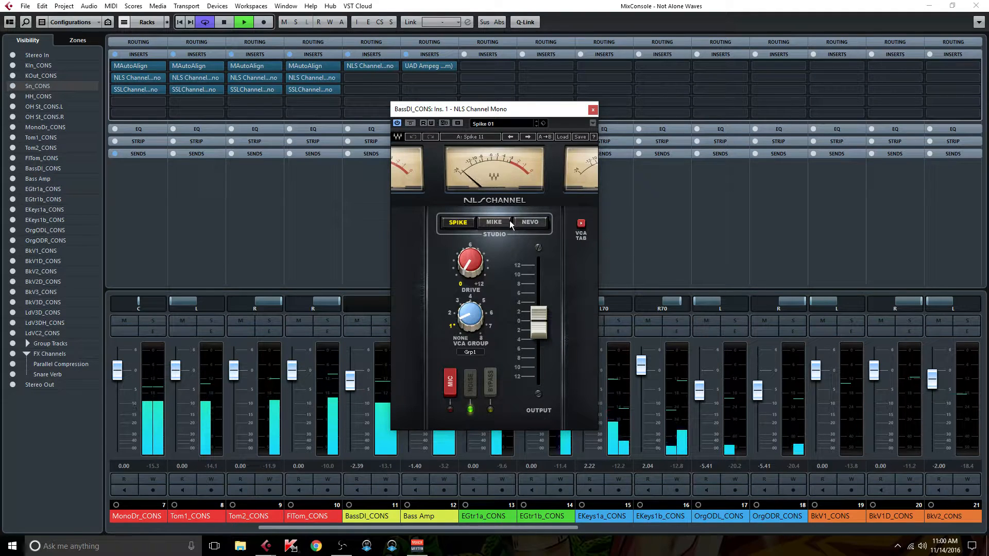
Set the NLS Channel to the Nevo console and copy the plugin to the Bass Amp channel's second insert slot
left_click(530, 222)
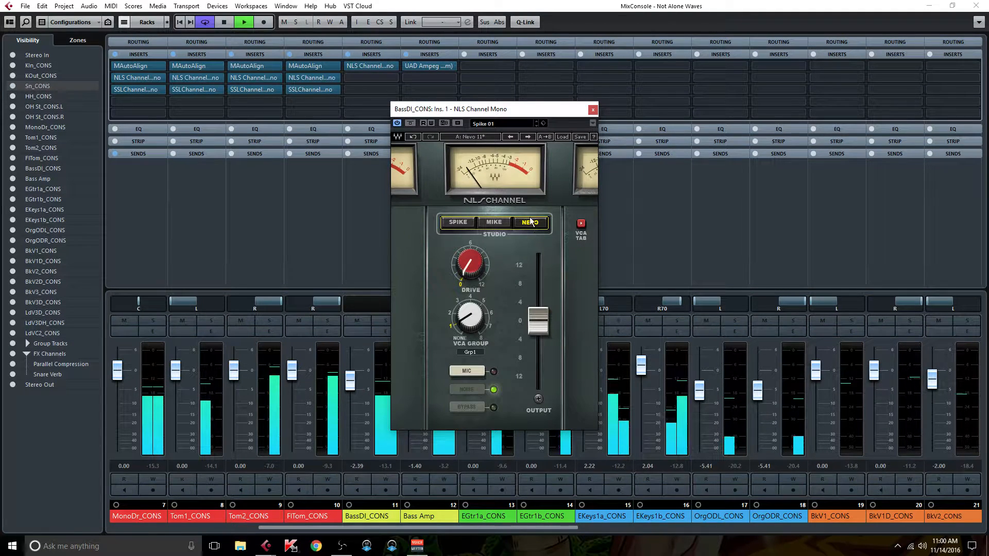
left_click(593, 110)
mouse_move(389, 65)
left_click_drag(382, 68, 425, 79)
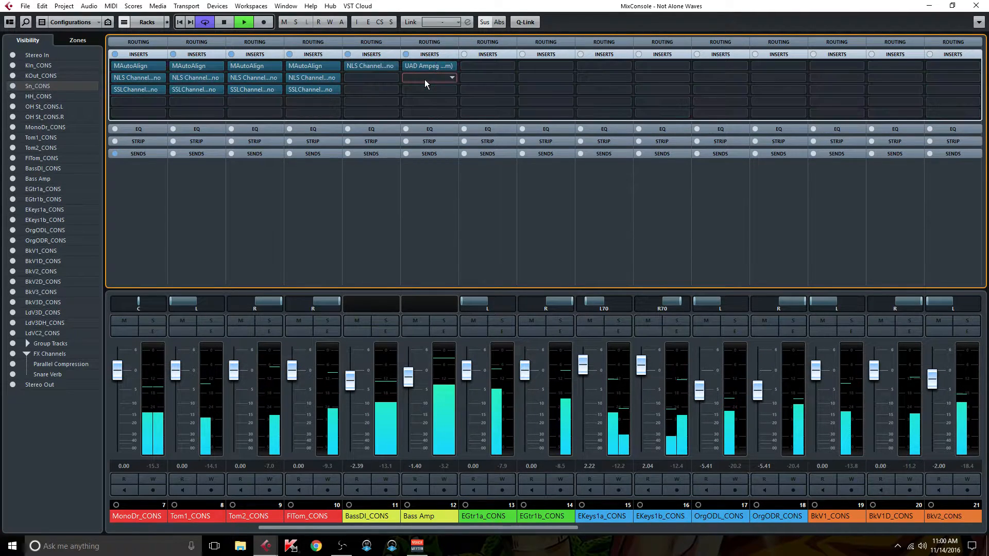
Insert H-EQ Mono from the Waves EQ category in the second insert slot of BassDI_CONS
left_click(394, 76)
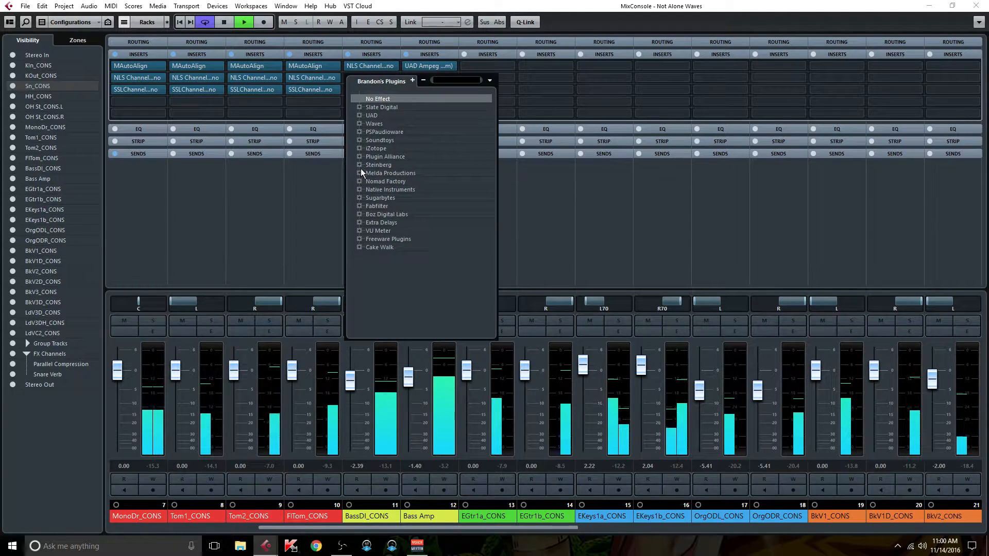
left_click(360, 124)
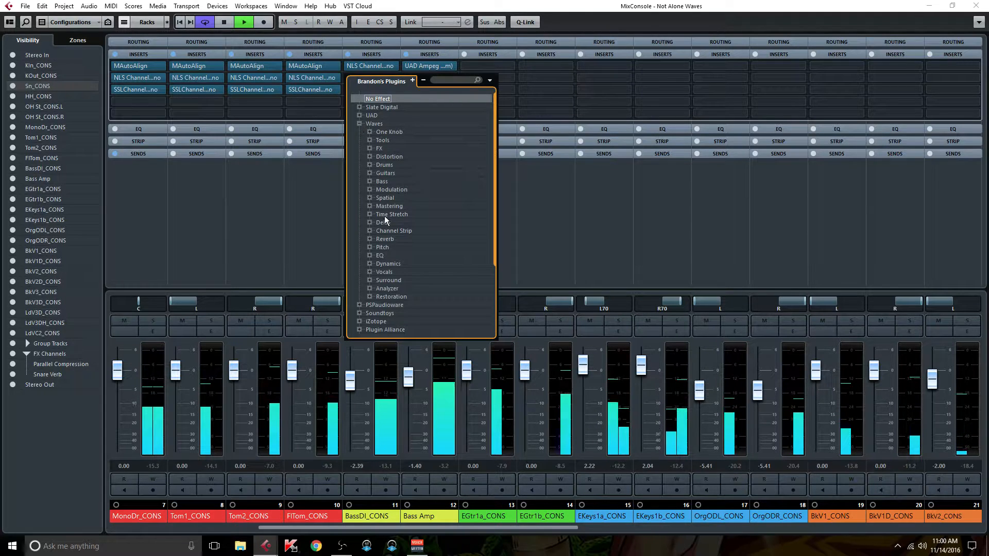
left_click(369, 255)
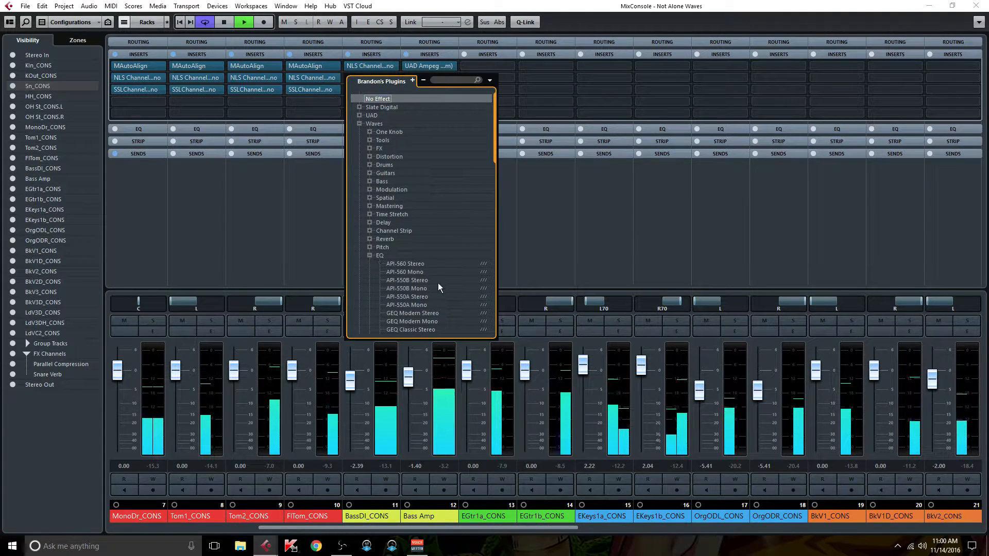
scroll(438, 283, "down", 2)
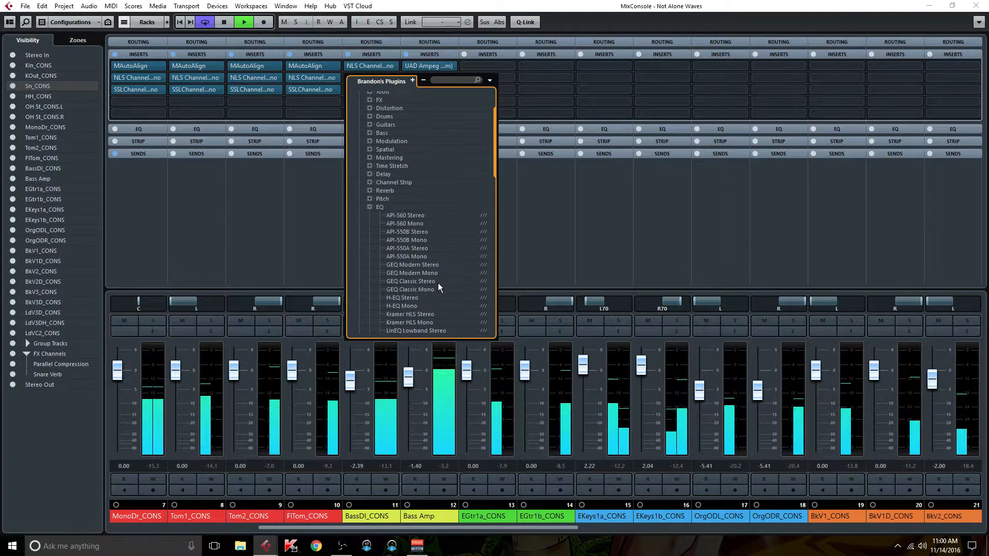
left_click(411, 306)
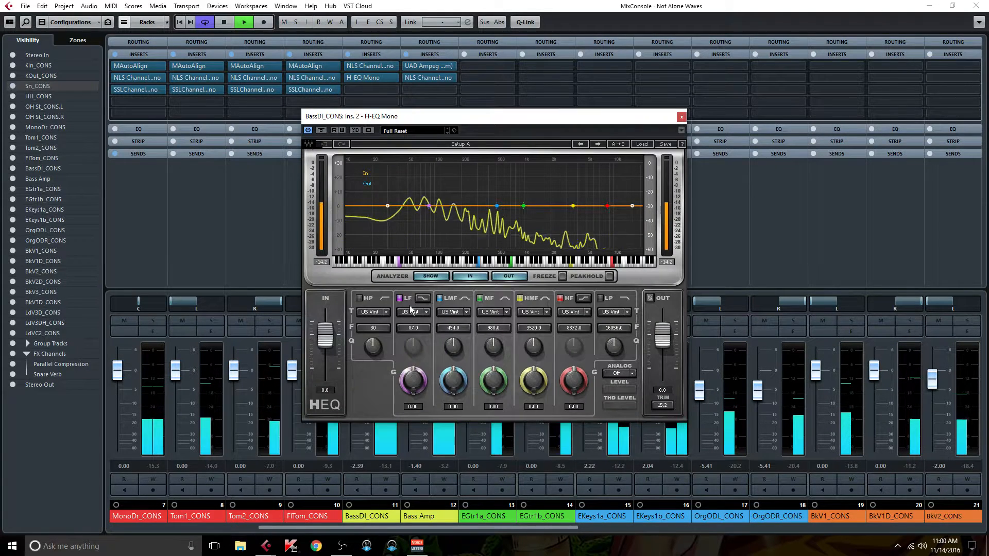
Enable the H-EQ high-pass at 30 Hz, disable the LF, MF, HMF and HF bands, and cut 494 Hz to -3.60 dB
left_click(361, 298)
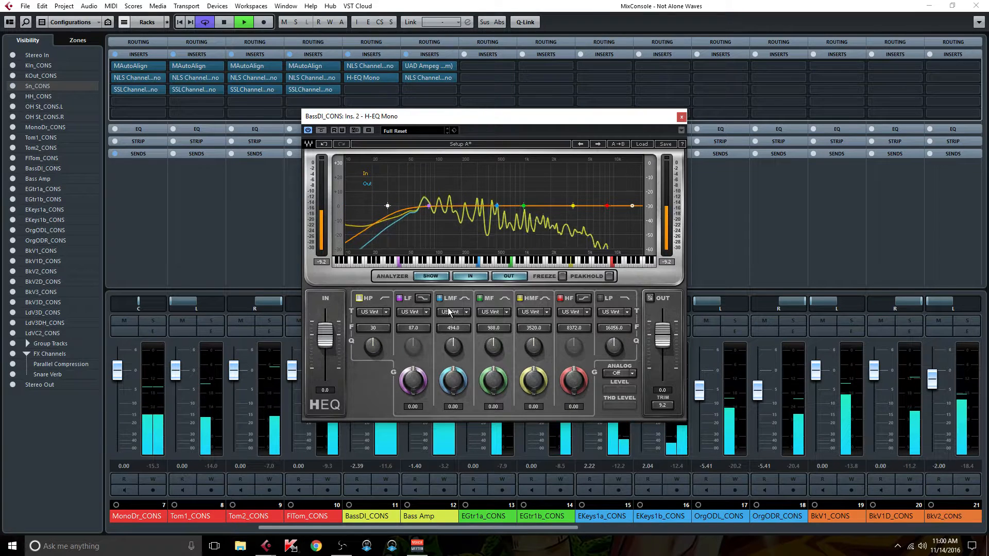
left_click(400, 298)
left_click(480, 299)
left_click(520, 298)
left_click(560, 298)
left_click_drag(453, 381, 453, 399)
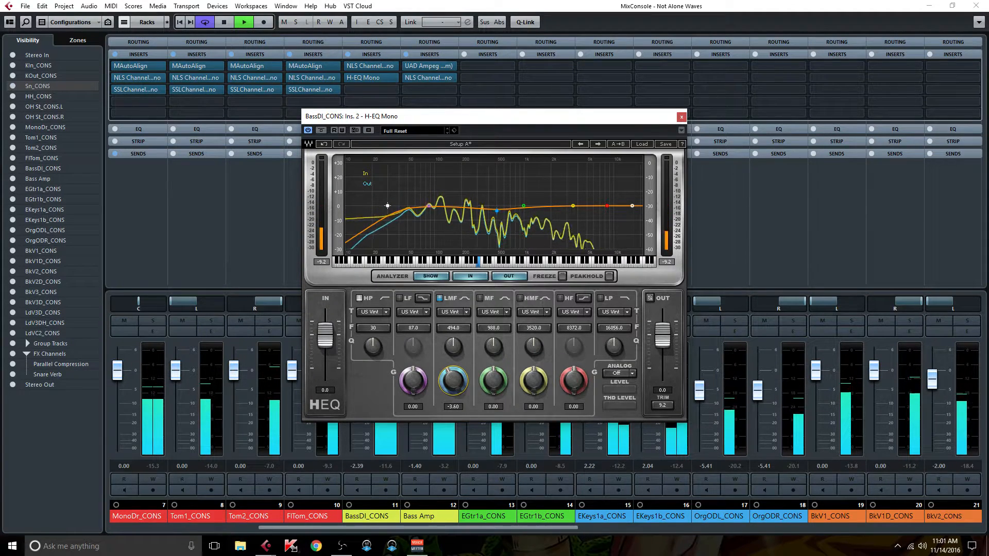
Set the H-EQ analog mode to UK Vintage 1 and copy the equalizer to the Bass Amp channel's third insert slot
left_click(620, 373)
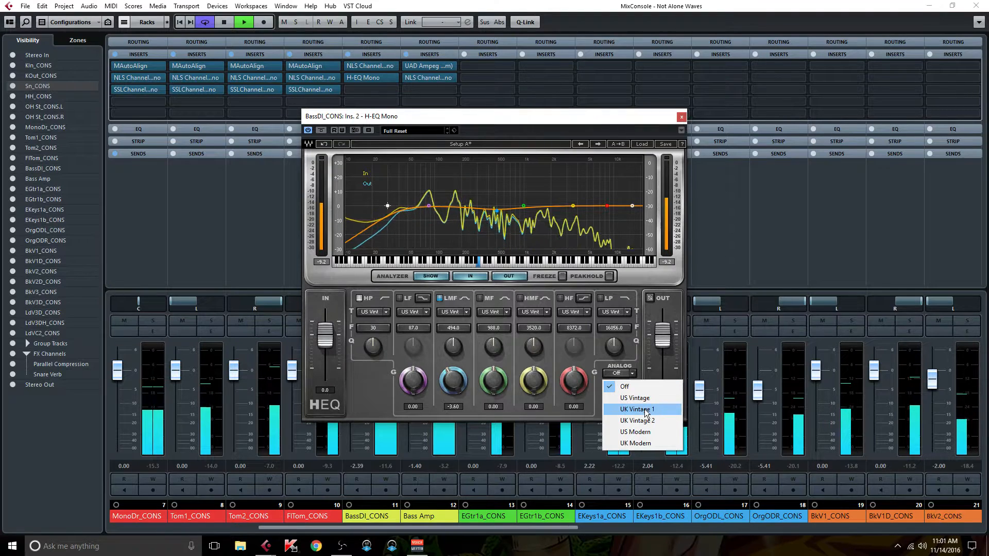
left_click(637, 409)
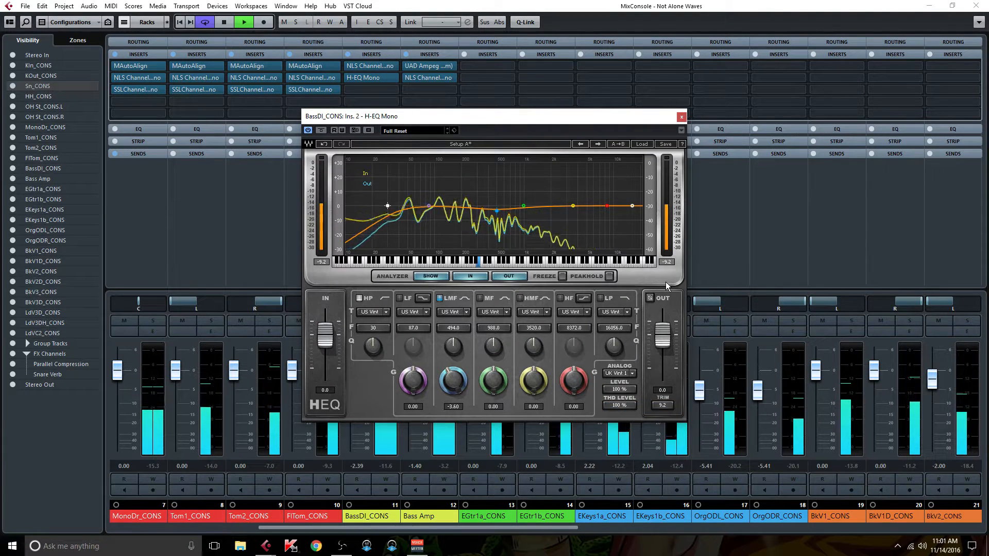
left_click(681, 118)
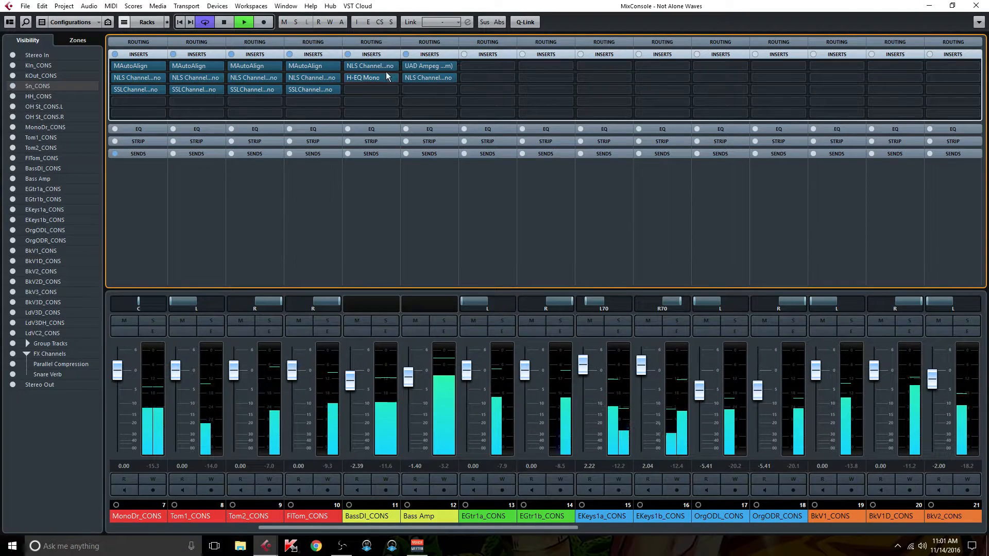
left_click_drag(373, 76, 416, 89)
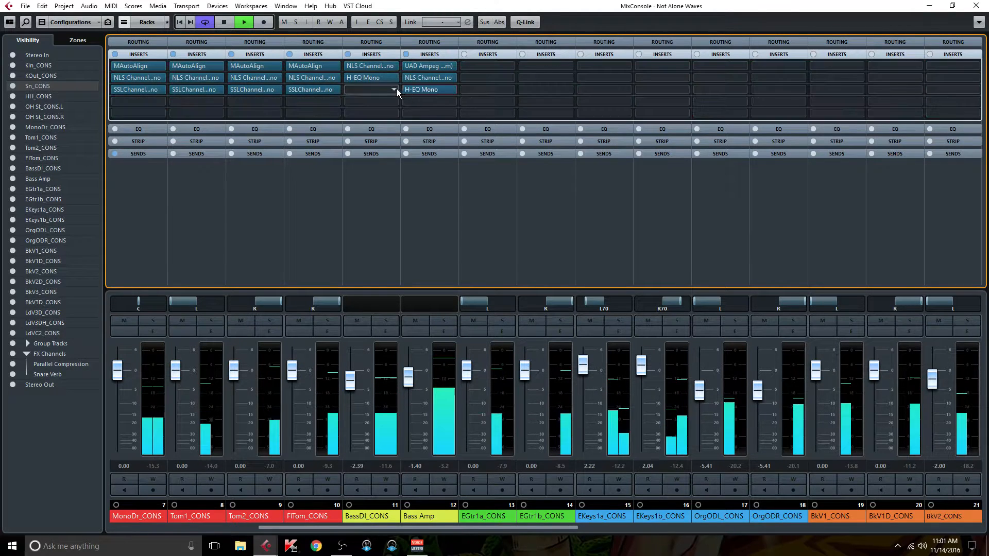
Search the plugin list for "api" and insert API-550A Mono in the third insert slot of BassDI_CONS
left_click(397, 89)
type("api")
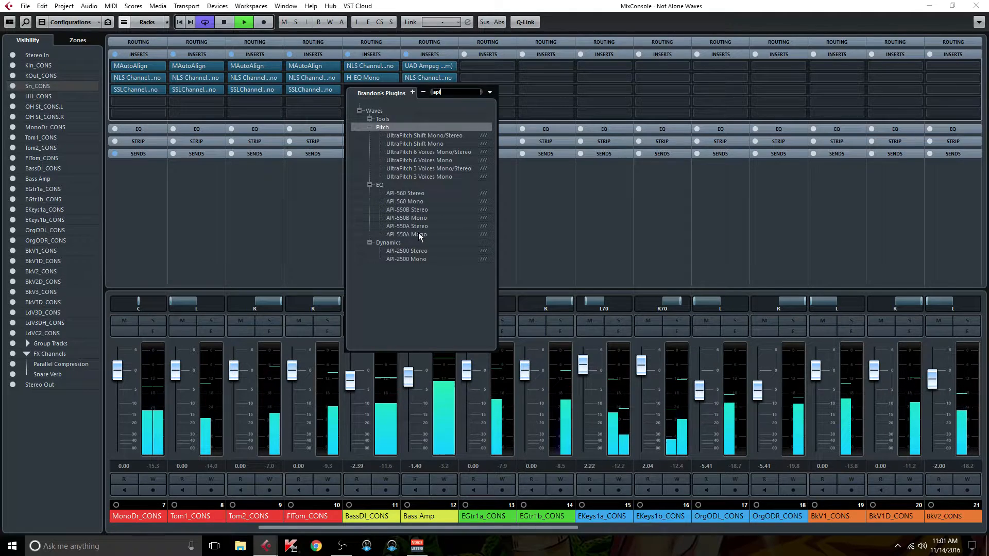
left_click(419, 235)
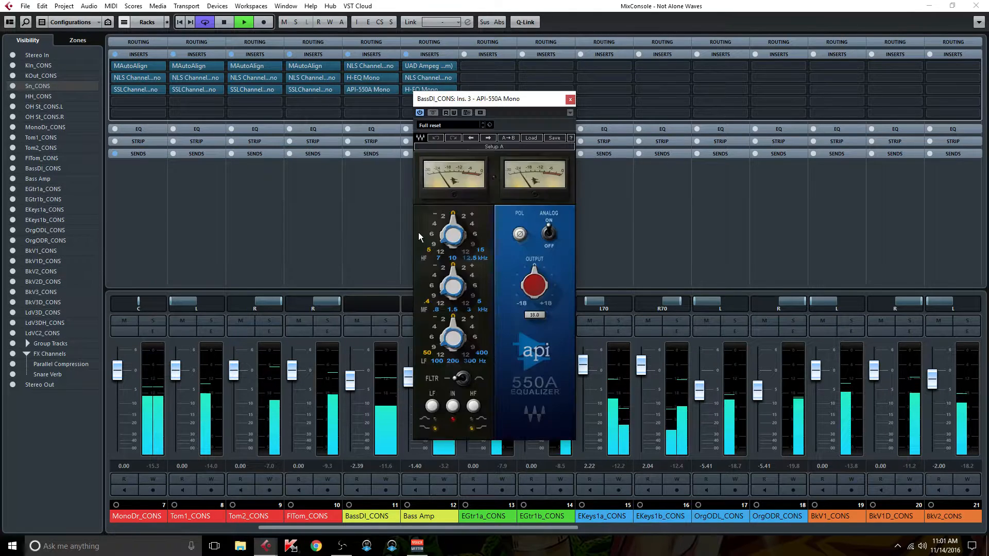
On the API-550A, boost 3 kHz by 4 dB and 100 Hz by 2 dB, and cut the high band at 12.5 kHz
left_click(468, 310)
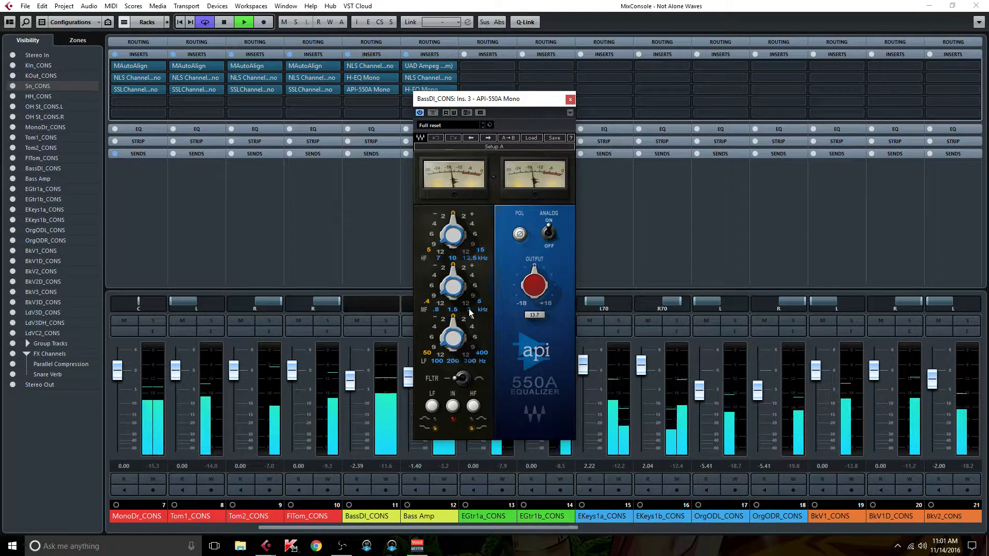
left_click(462, 267)
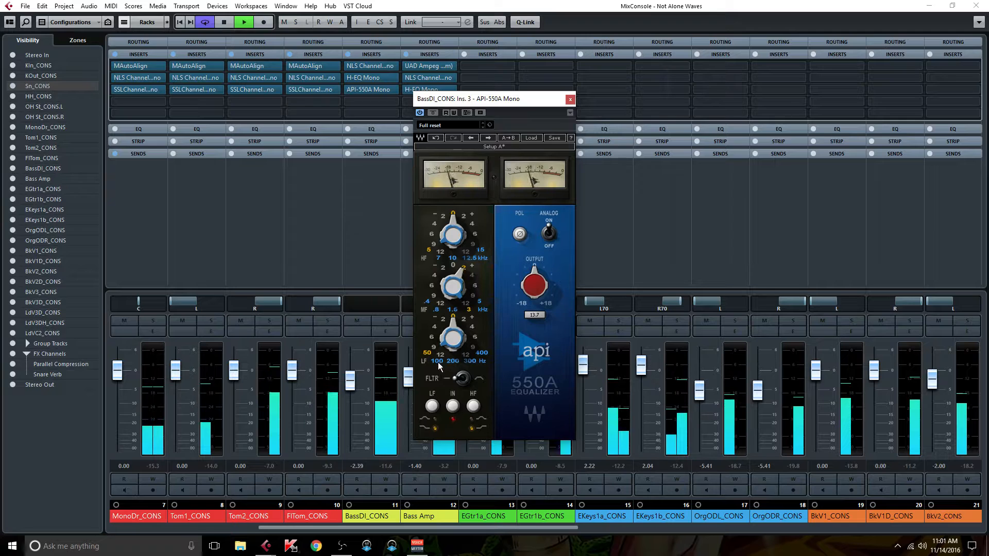
left_click(464, 322)
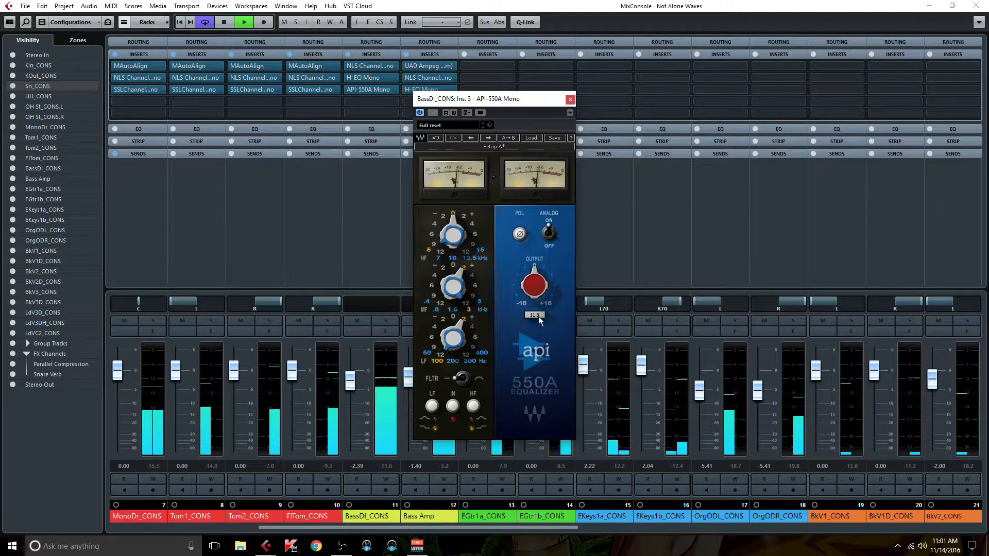
left_click(471, 277)
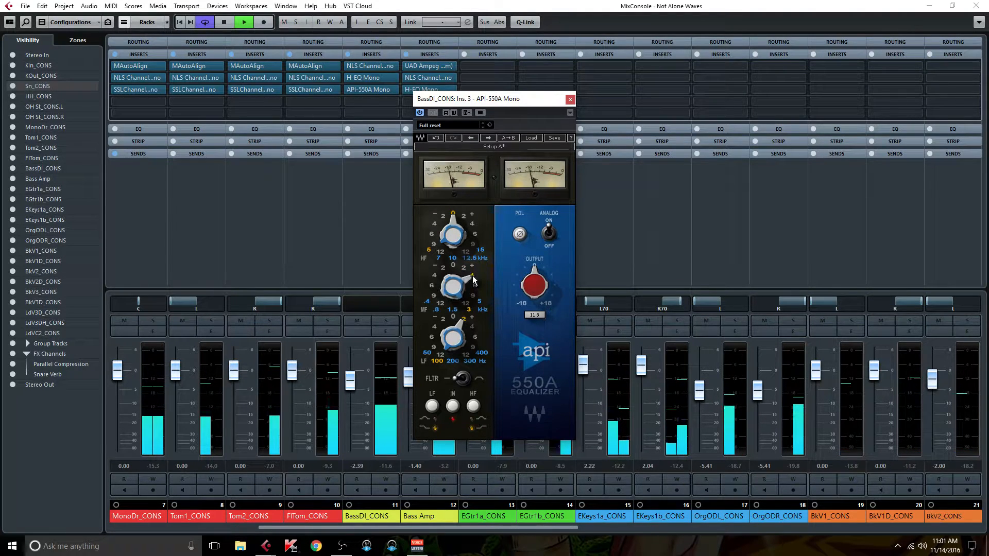
left_click(472, 261)
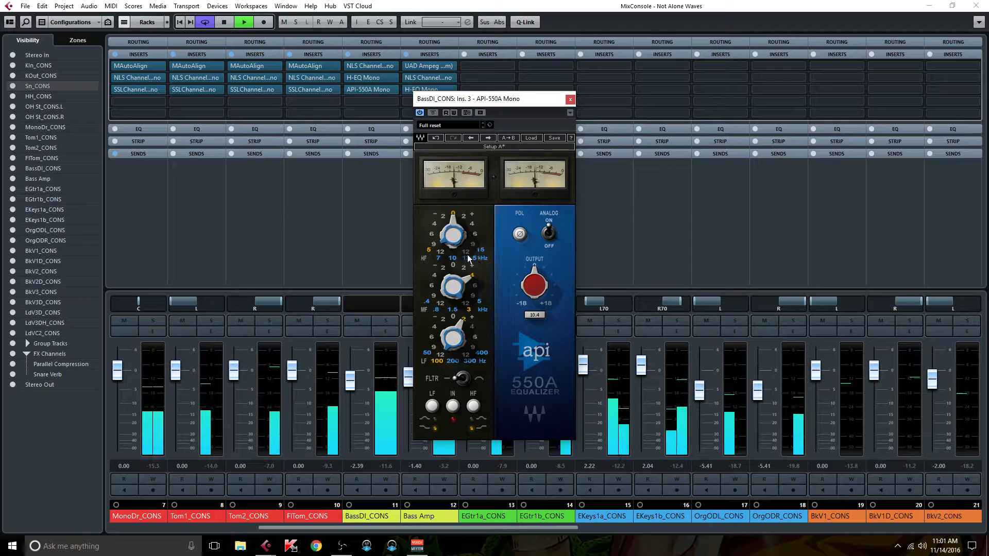
left_click(437, 222)
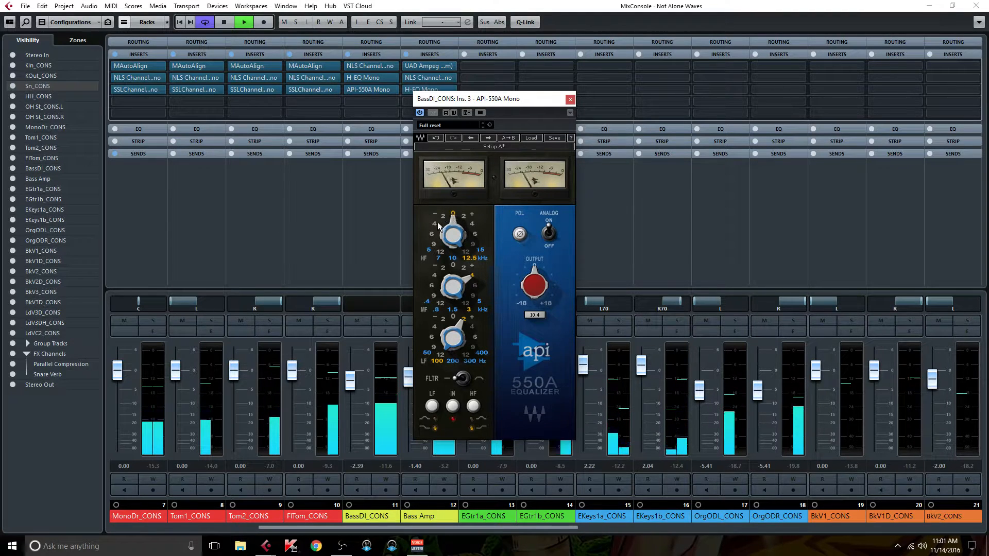
left_click(571, 102)
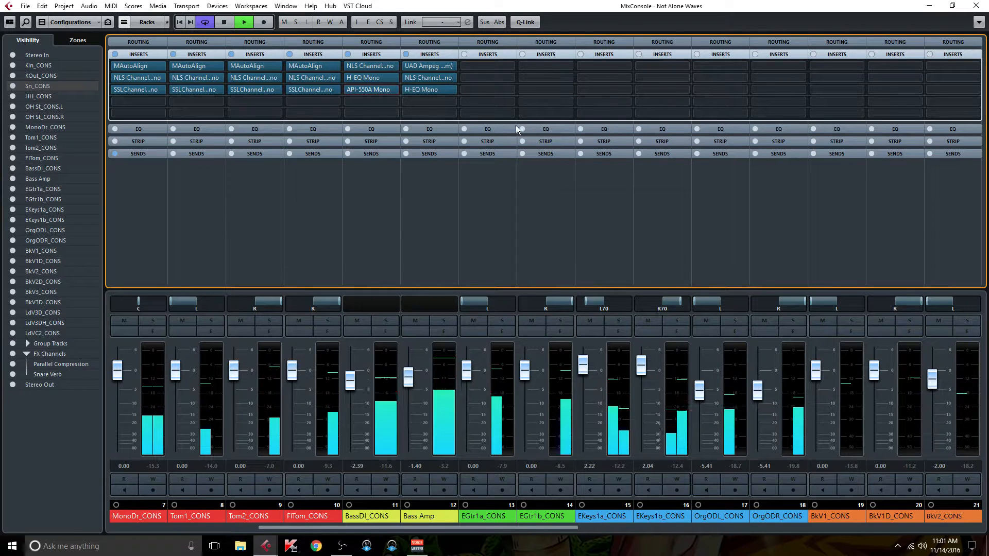
left_click(394, 101)
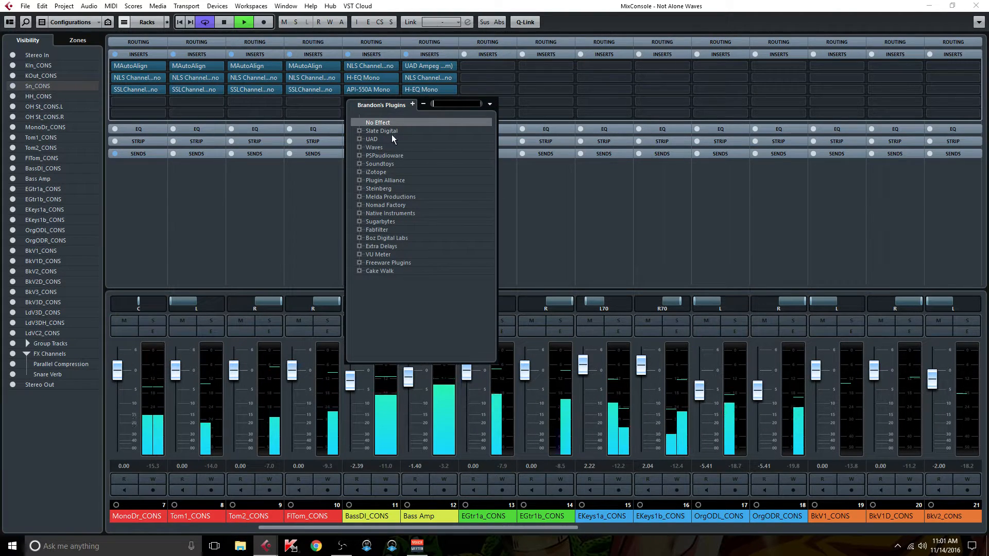
left_click(360, 148)
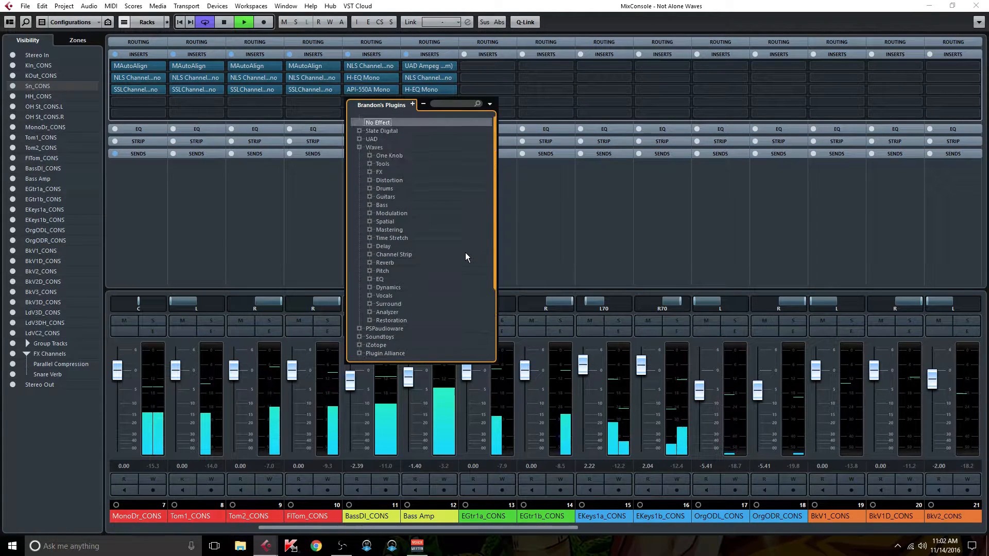
left_click(530, 220)
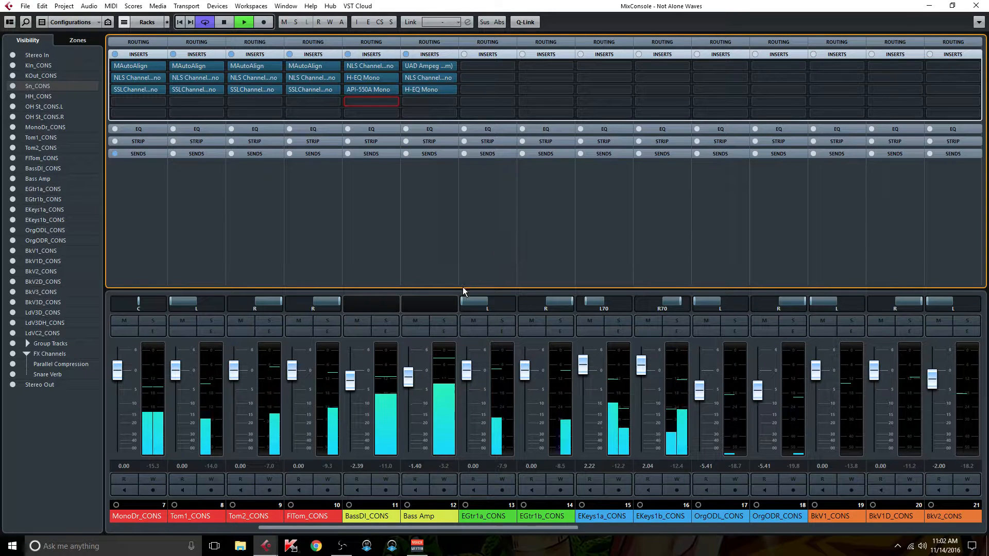
Solo the Bass group and fine-tune its CLA-2A gain to about 32, comparing the sound with all inserts bypassed and active
left_click_drag(378, 526, 697, 530)
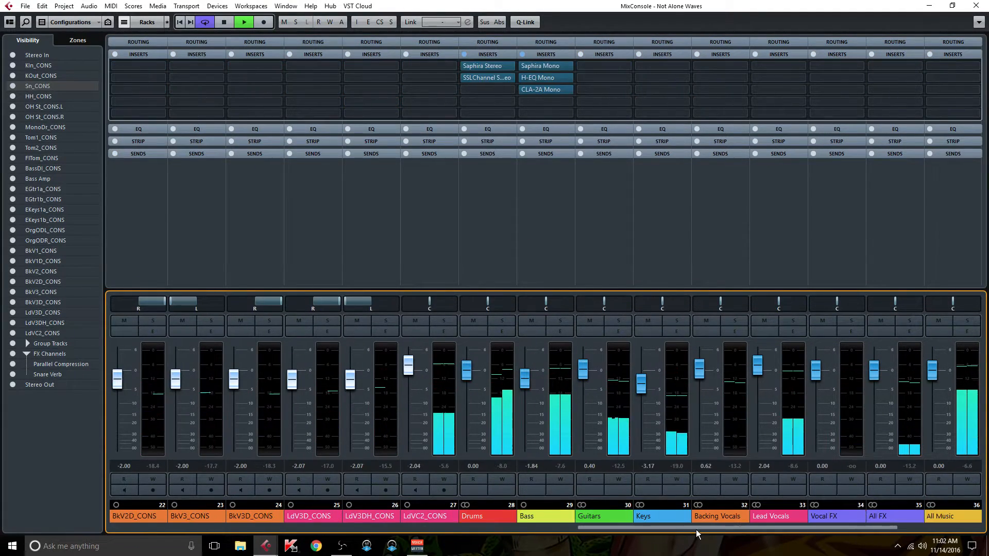
left_click(561, 321)
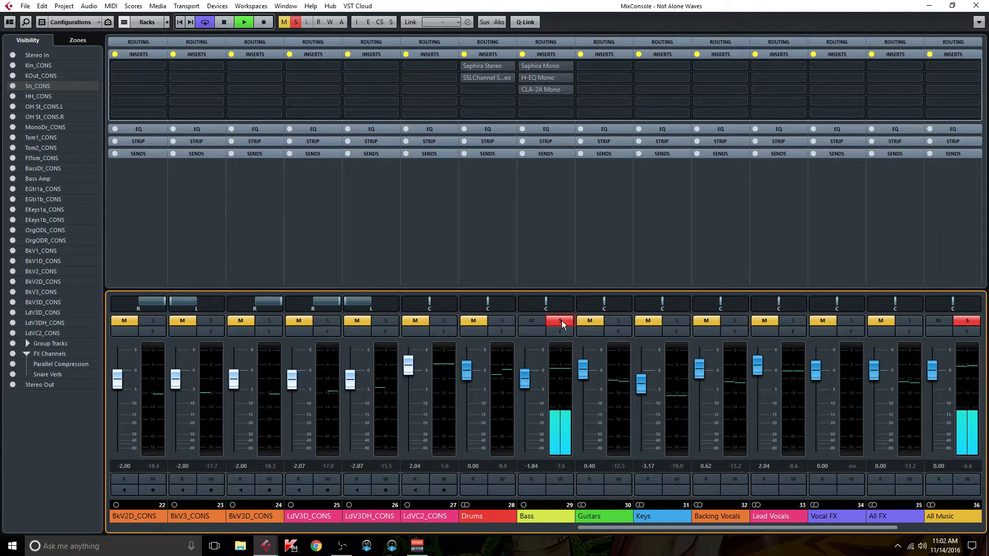
left_click(546, 90)
left_click(297, 216)
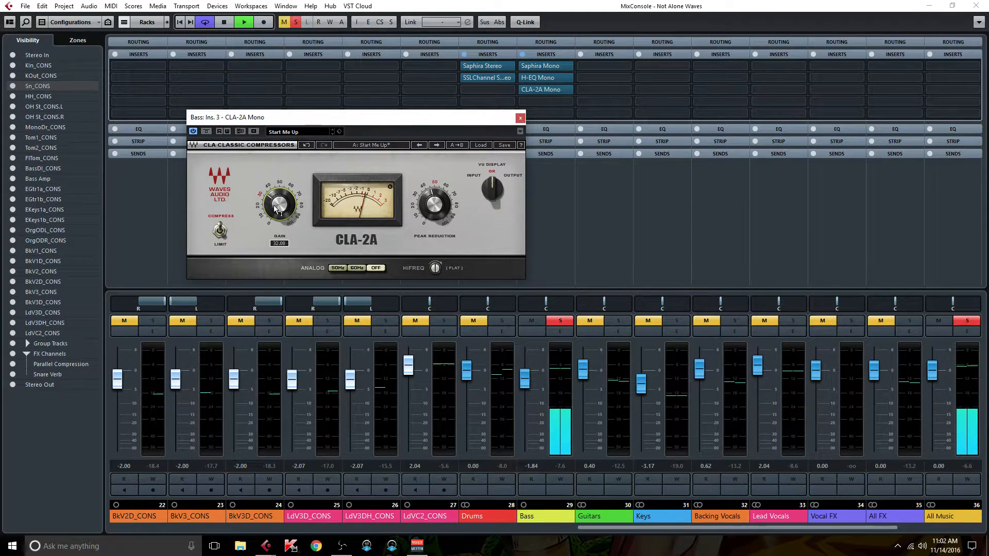
key("b")
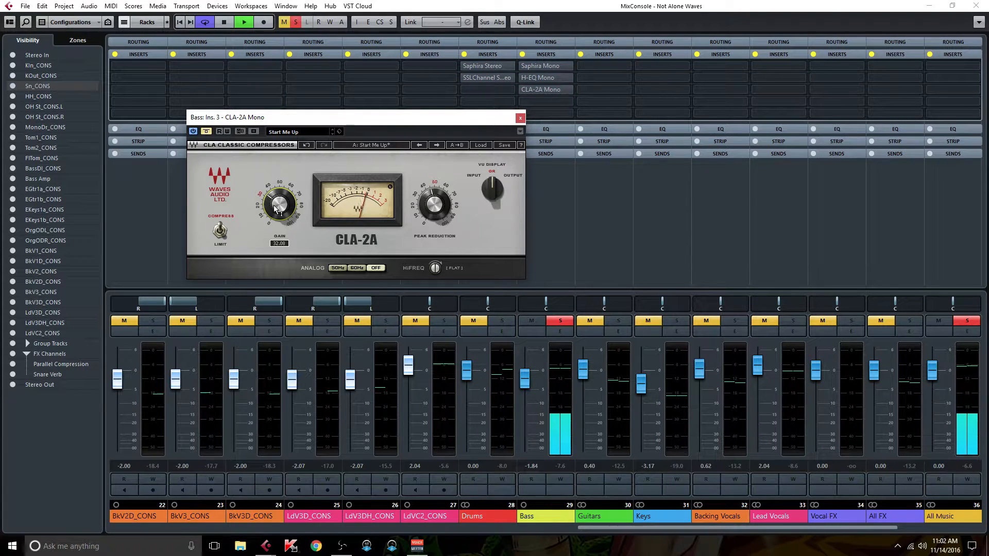
key("b")
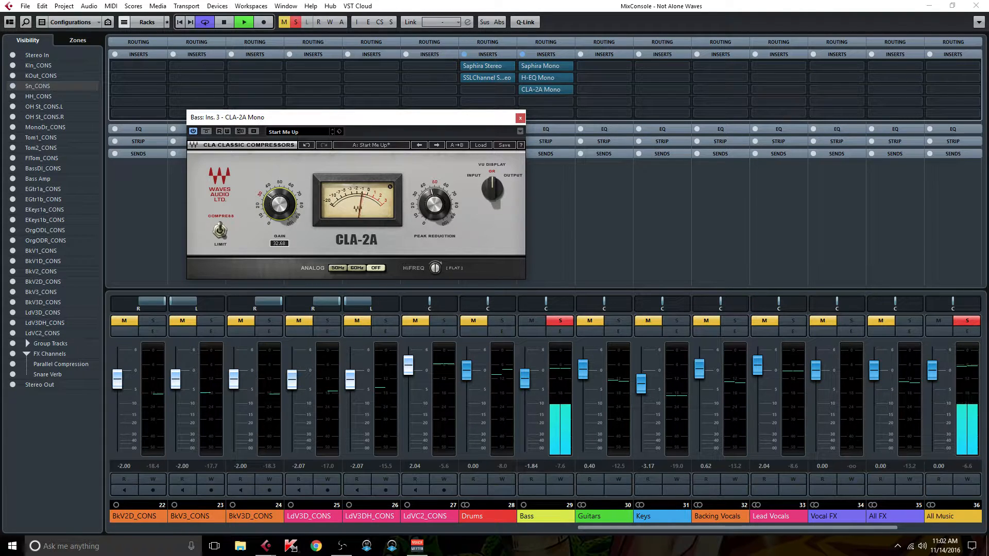
left_click(520, 118)
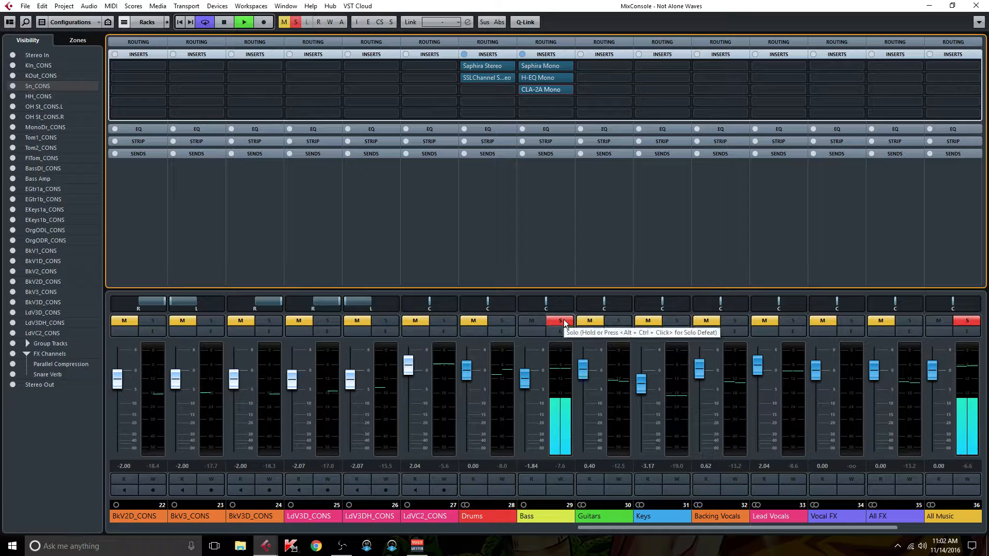
Compare the soloed Bass group with all inserts bypassed and active once more, and clear its solo
key("b")
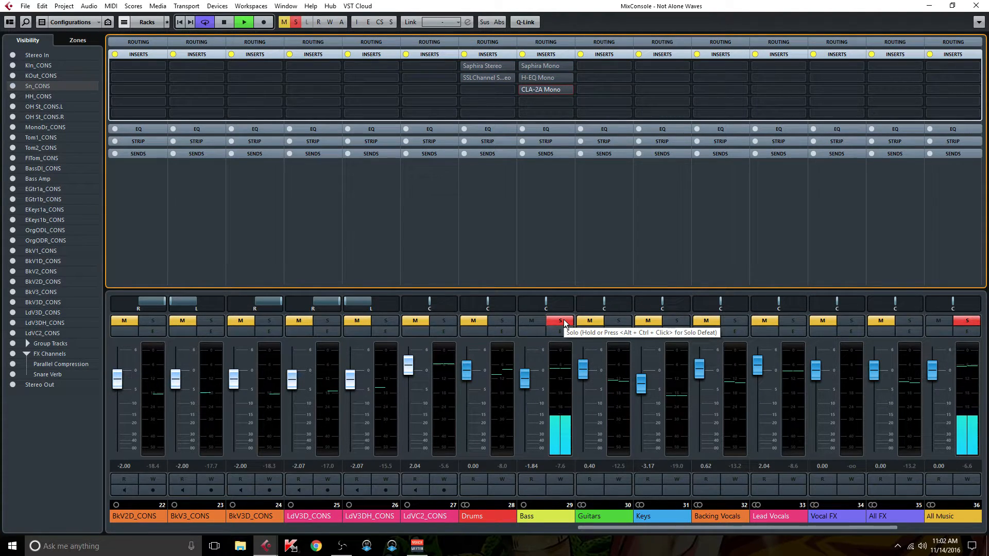
key("b")
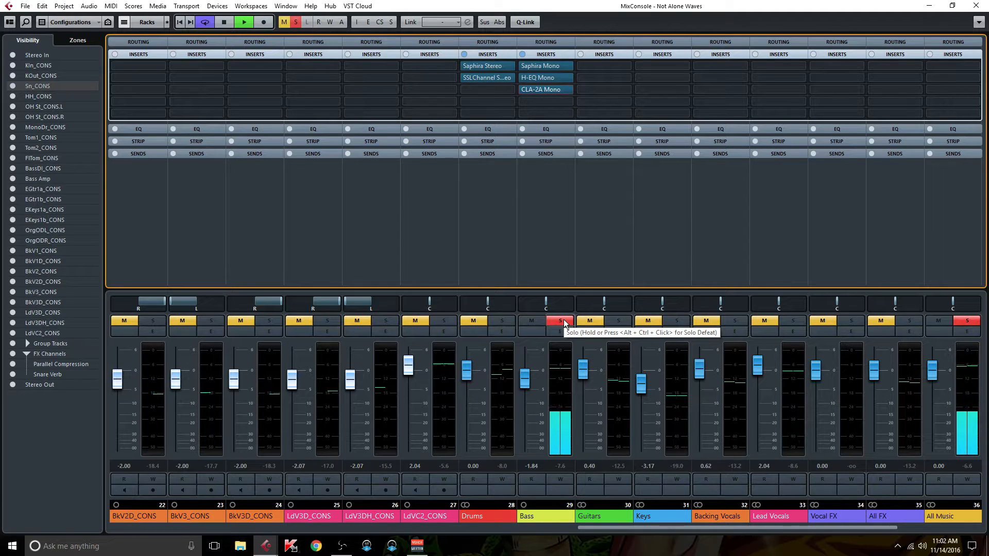
left_click(564, 321)
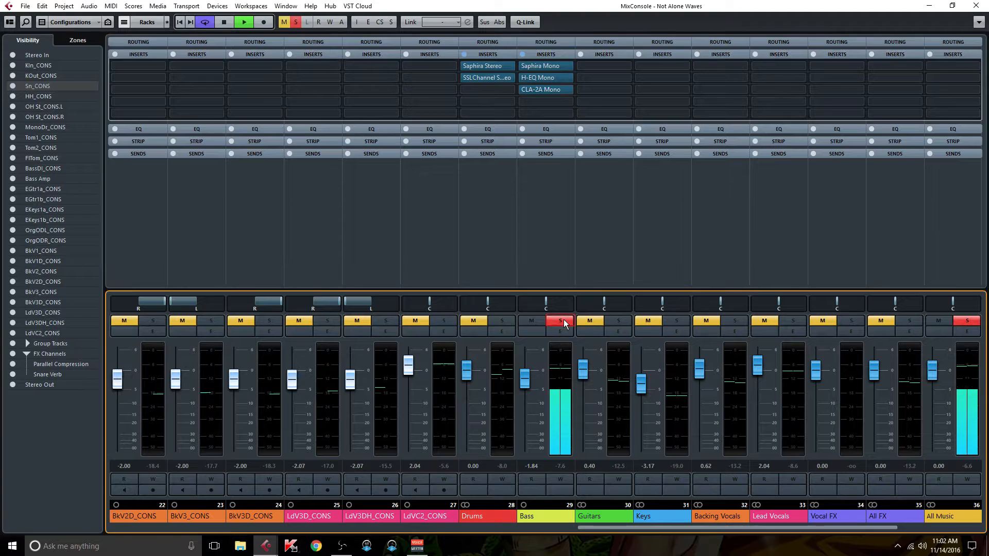
left_click(564, 321)
Search the plugin list for "rbass", insert RBass Mono in the Bass group's fourth slot, and set its intensity to -12.3 dB
left_click_drag(592, 530, 692, 508)
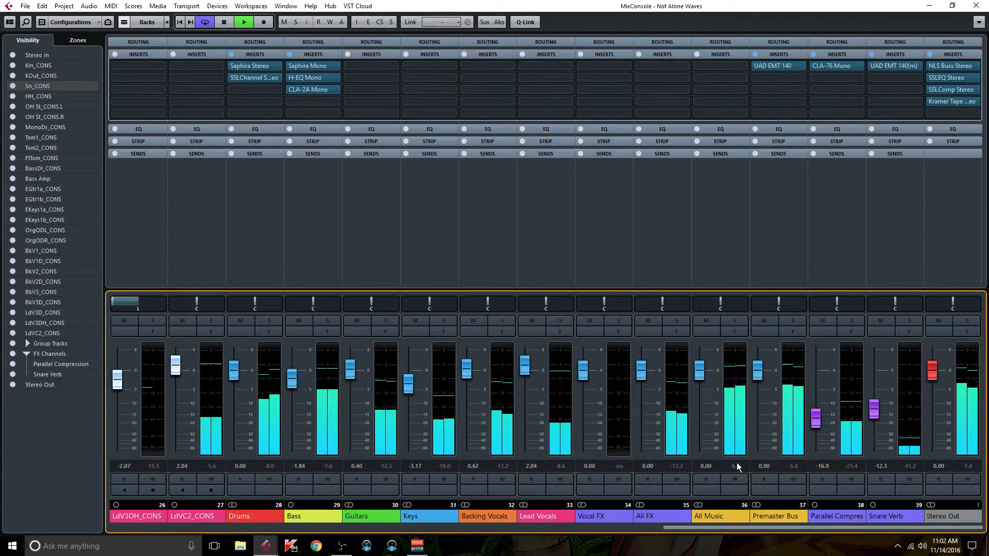
left_click(333, 101)
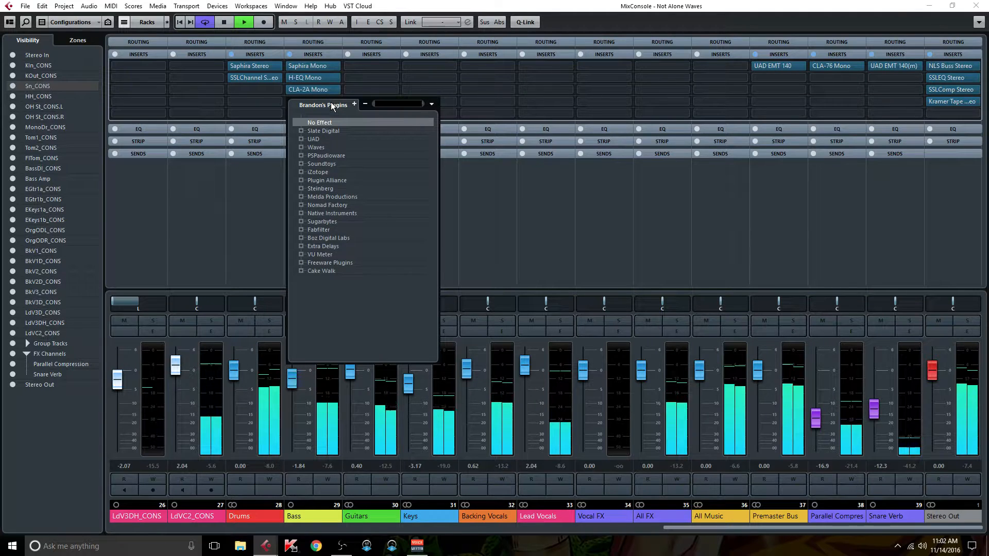
type("rbass")
double_click(353, 147)
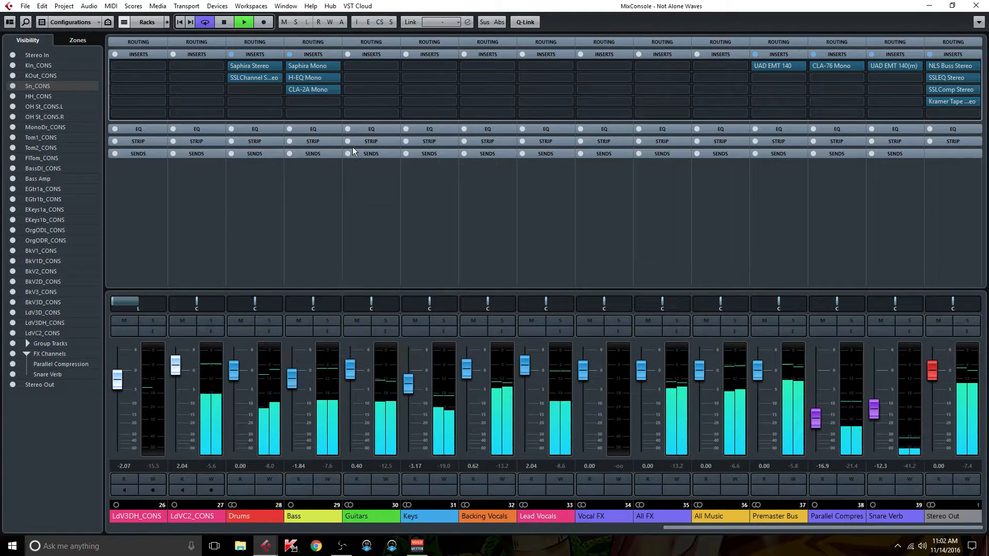
left_click_drag(321, 292, 321, 296)
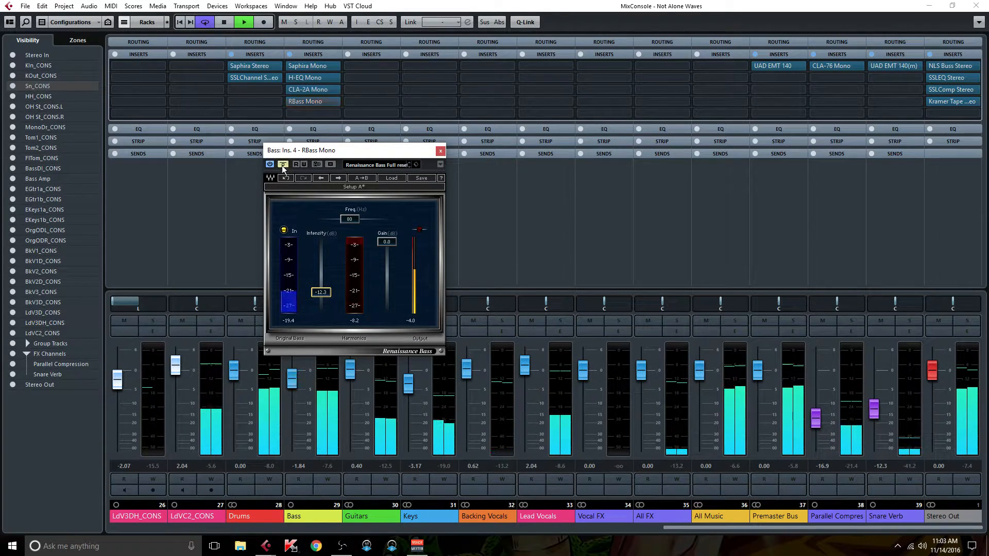
left_click(440, 151)
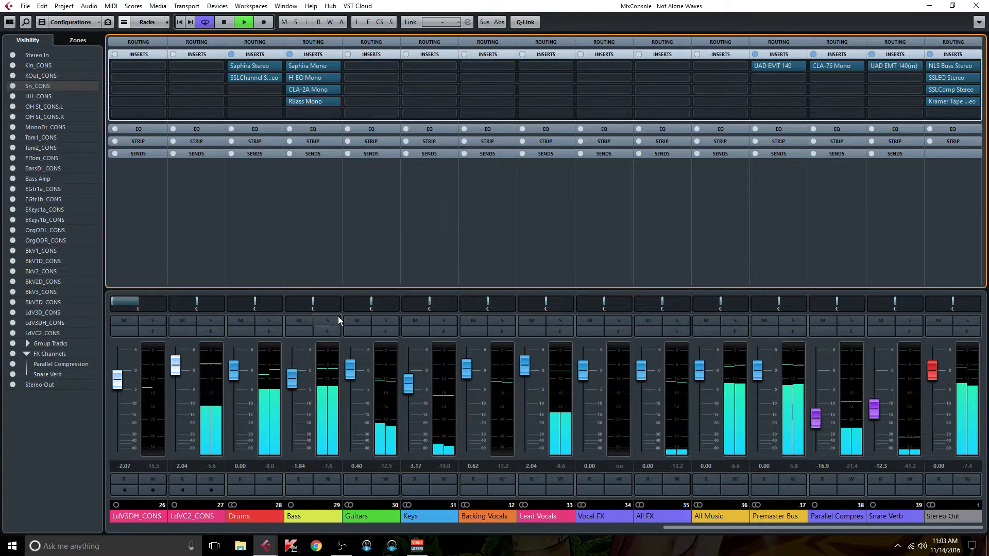
Solo the Bass group, compare its full processing chain including RBass with all inserts bypassed, and clear the solo
left_click(329, 321)
key("b")
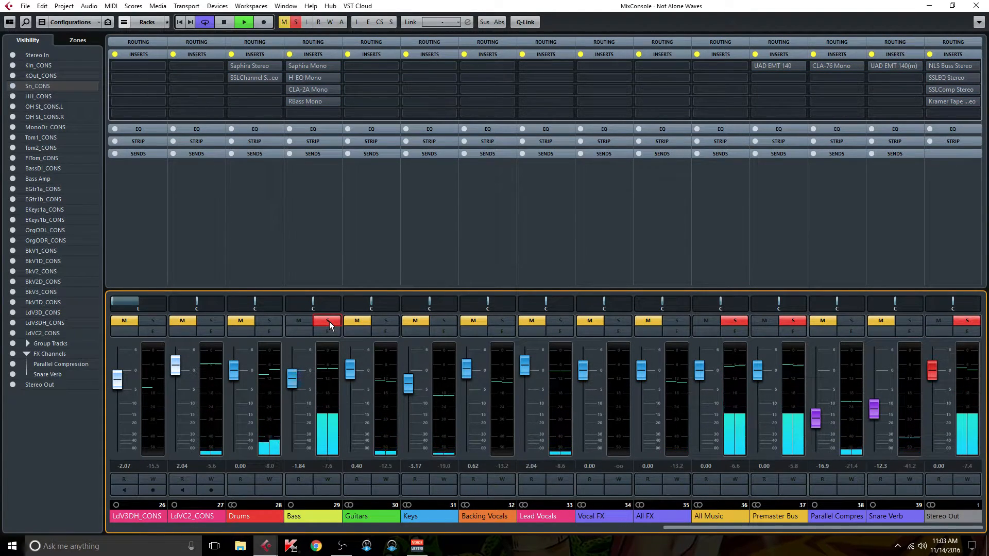
key("b")
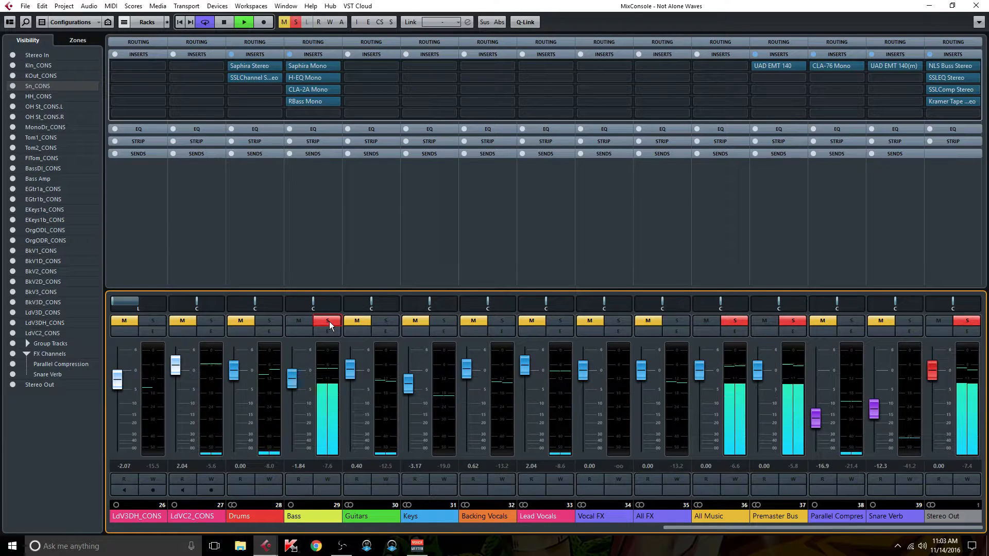
key("b")
key("b")
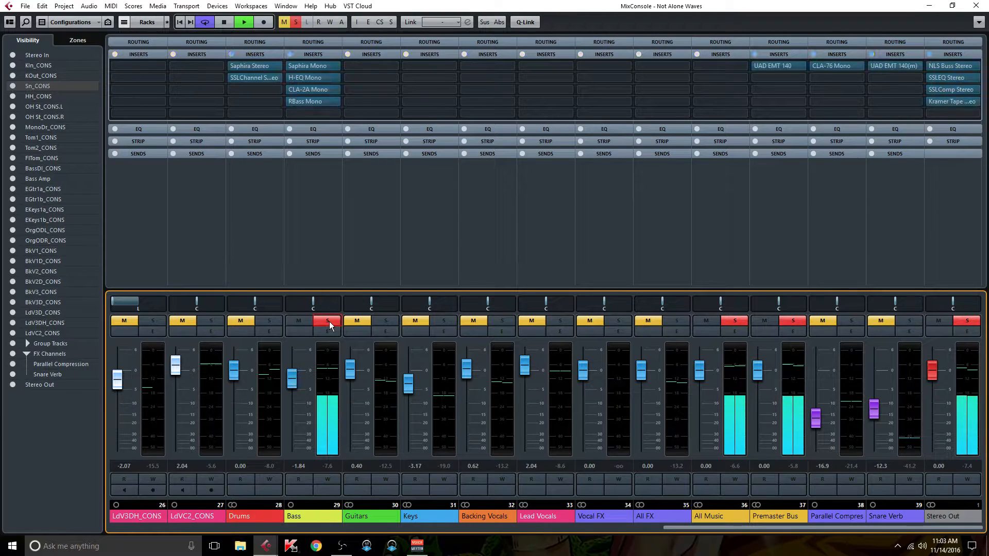
left_click(296, 22)
Compare the full mix with inserts bypassed and active, and raise the Bass group's fader to -1.19 dB
key("b")
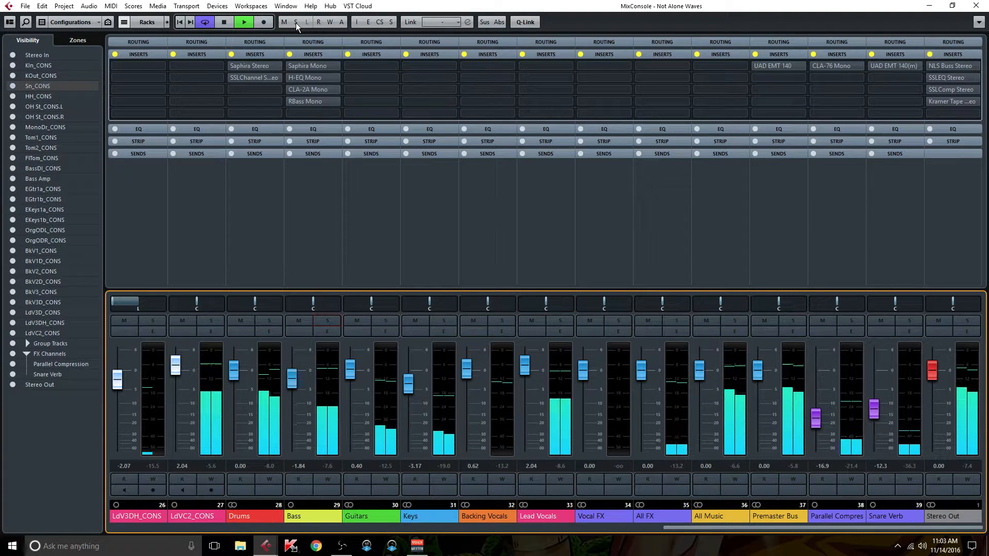
key("b")
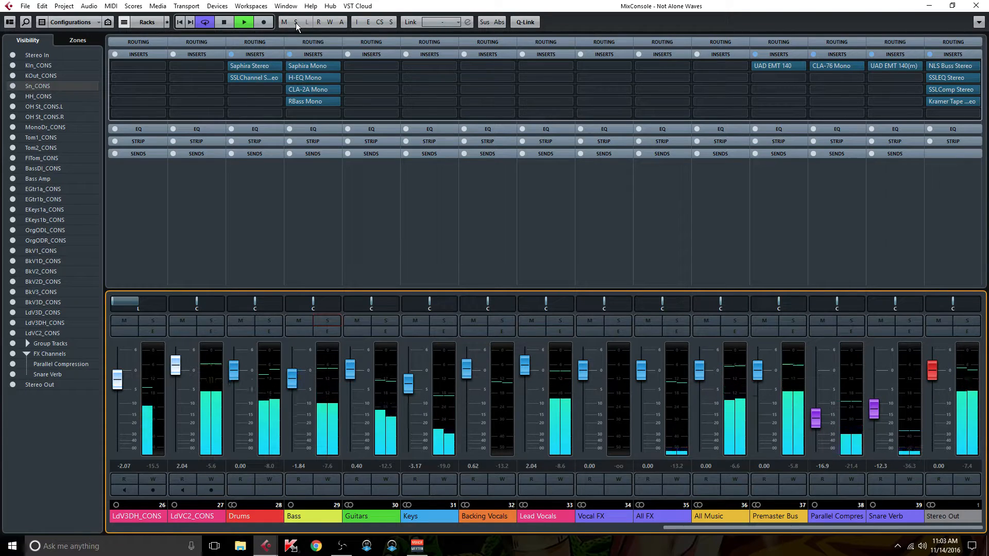
key("b")
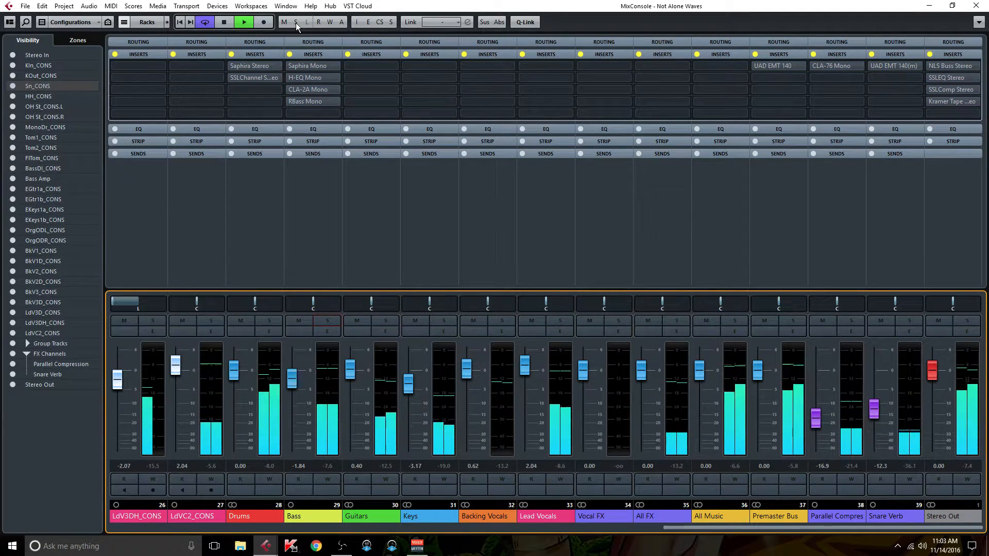
key("b")
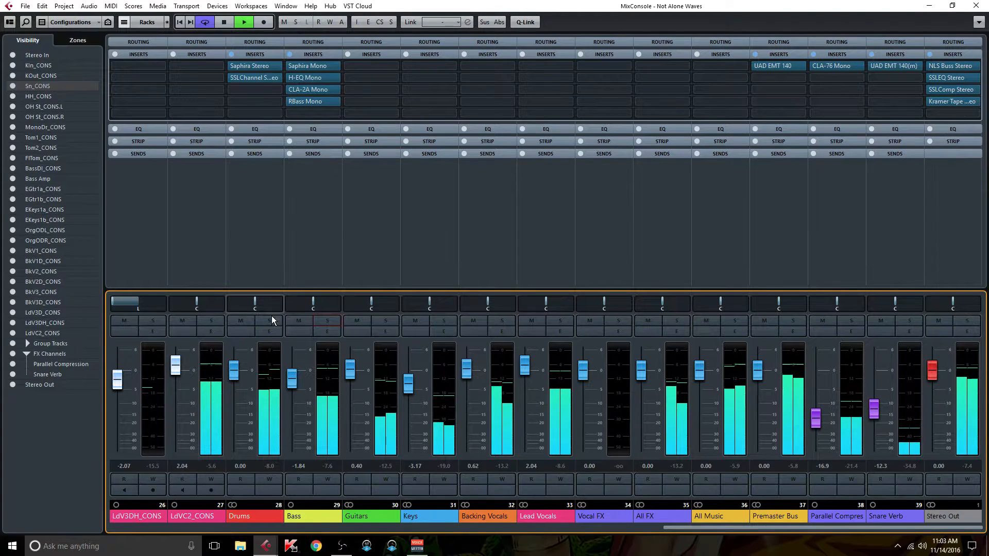
left_click_drag(292, 380, 295, 377)
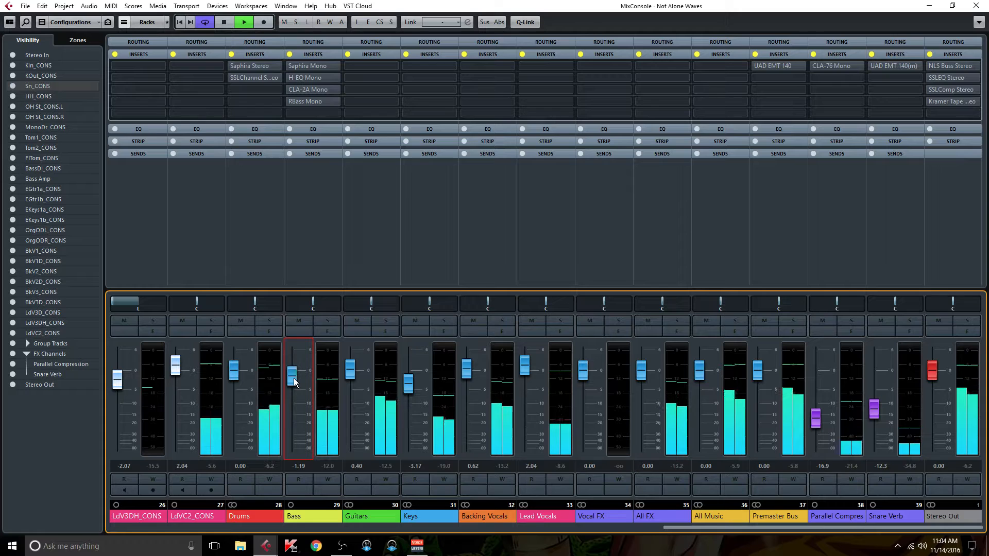
key("b")
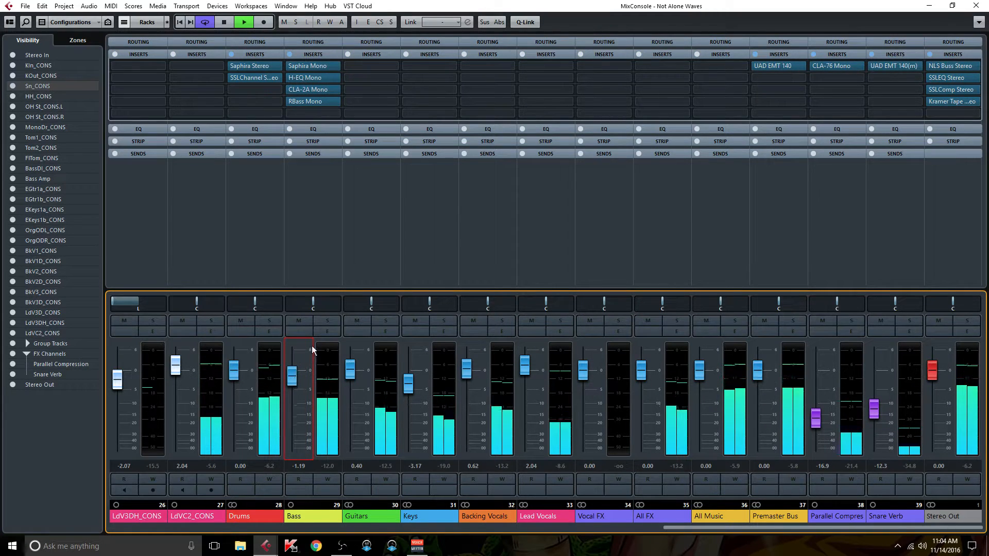
Solo the Bass group at its new level, compare it with all inserts bypassed and active, and clear the solo
left_click(326, 320)
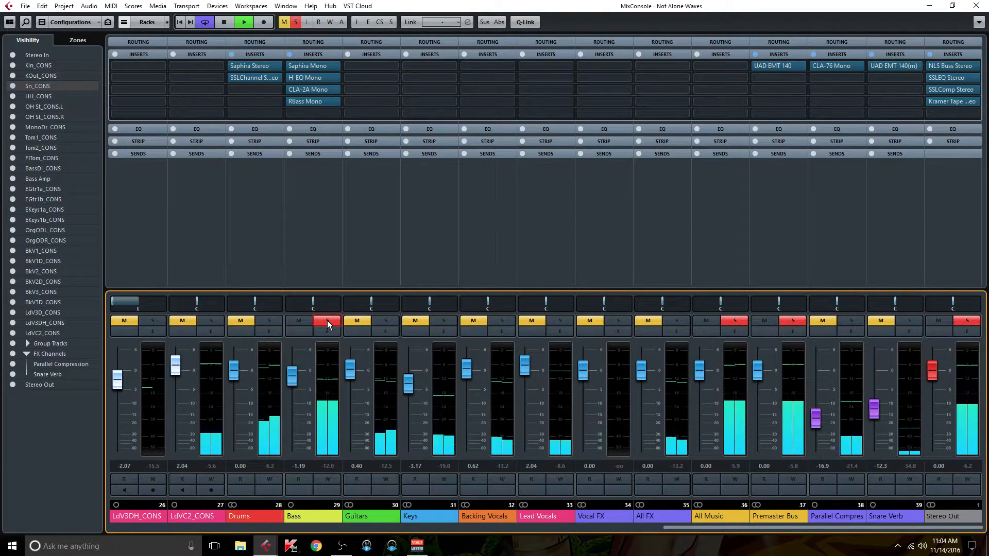
key("b")
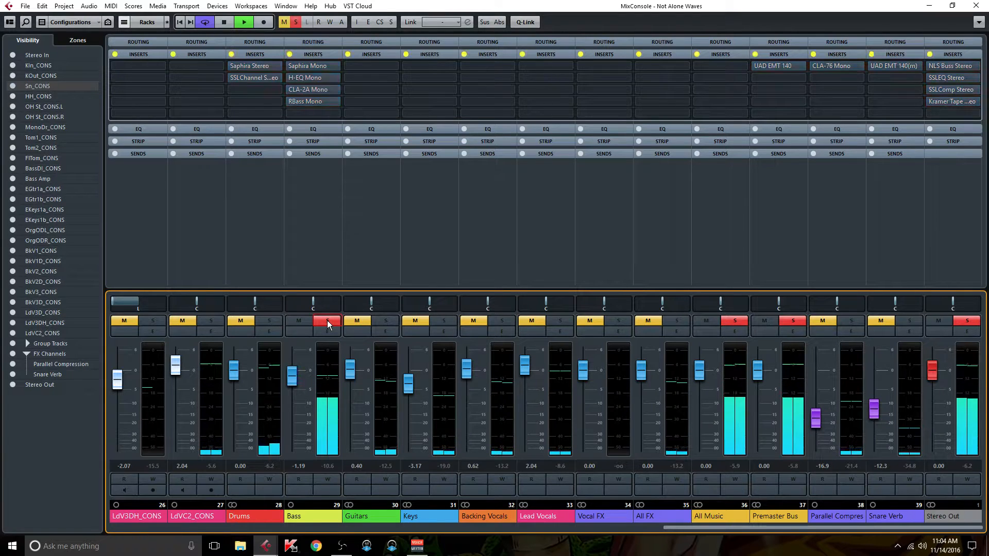
key("b")
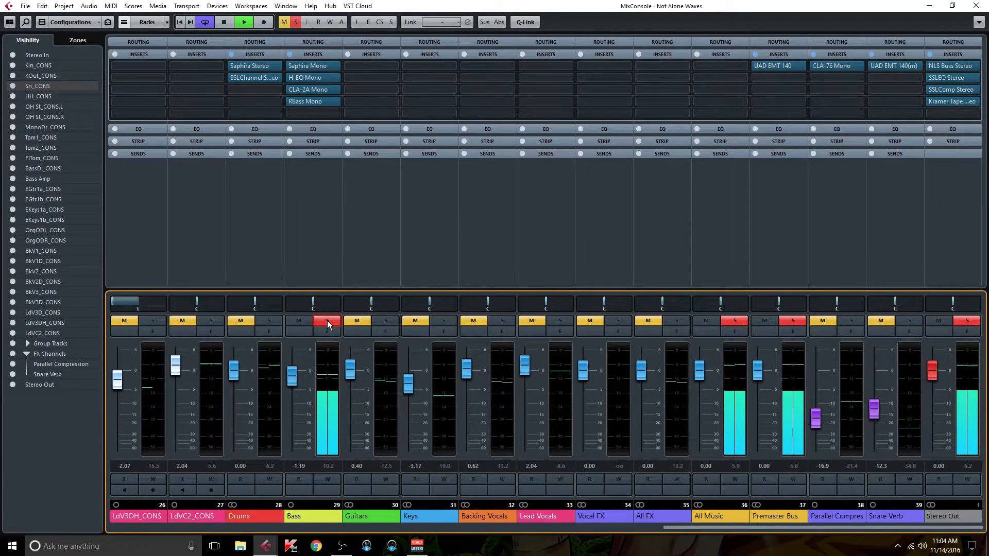
key("b")
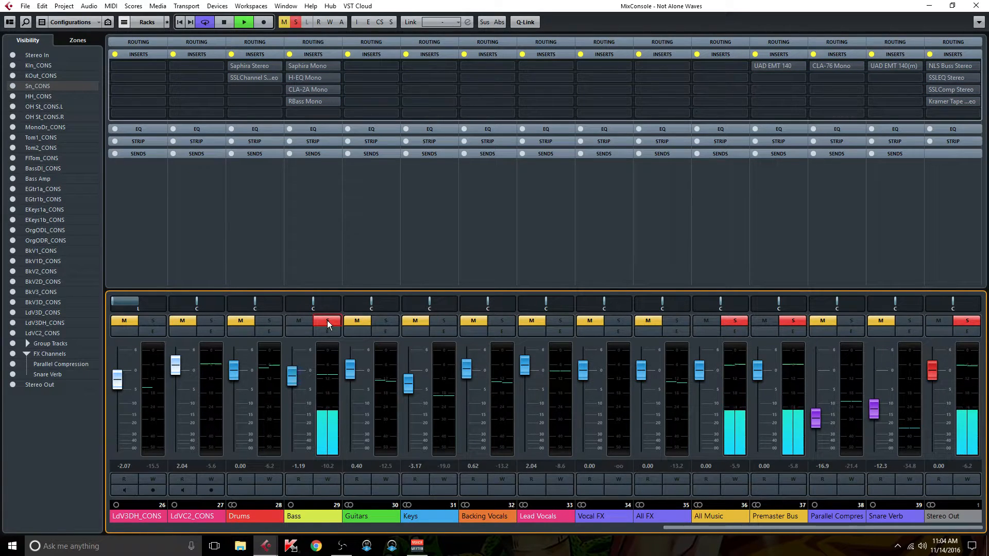
key("b")
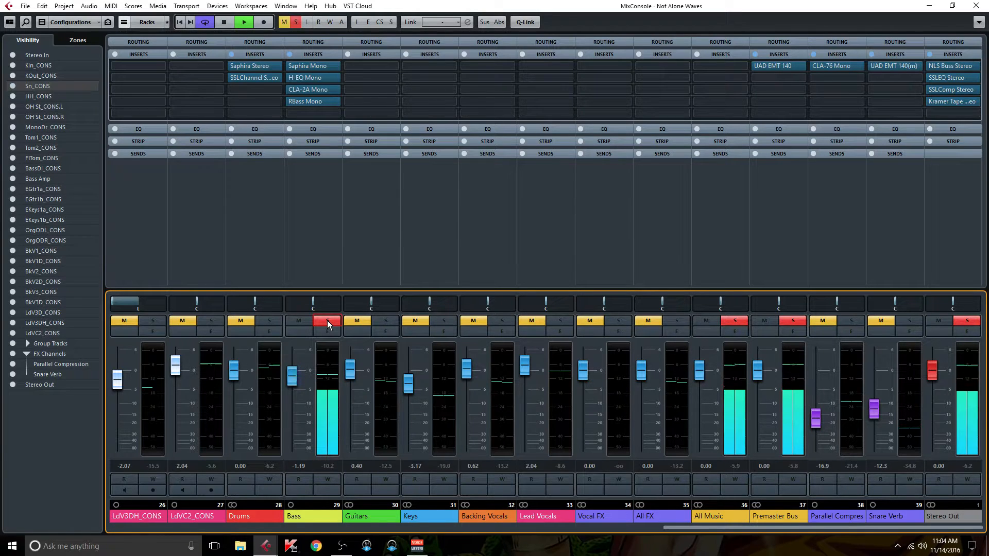
left_click(326, 320)
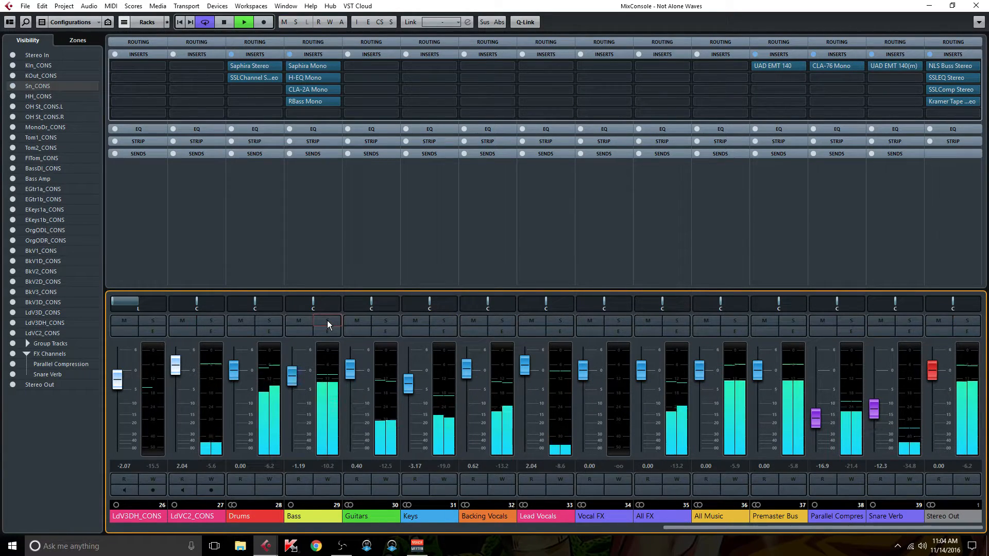
Listen to the complete mix with all inserts alternately bypassed and active to judge the bass processing in context
key("b")
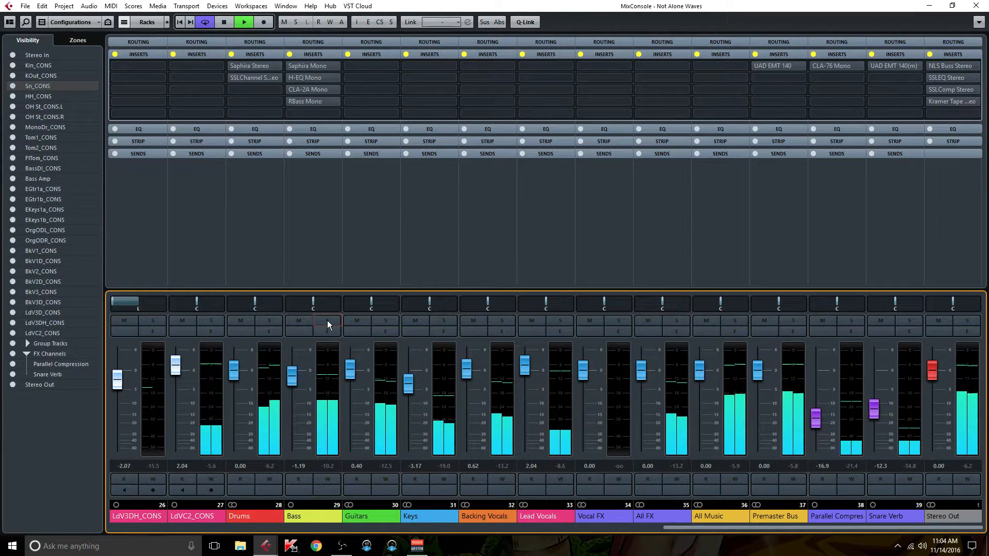
key("b")
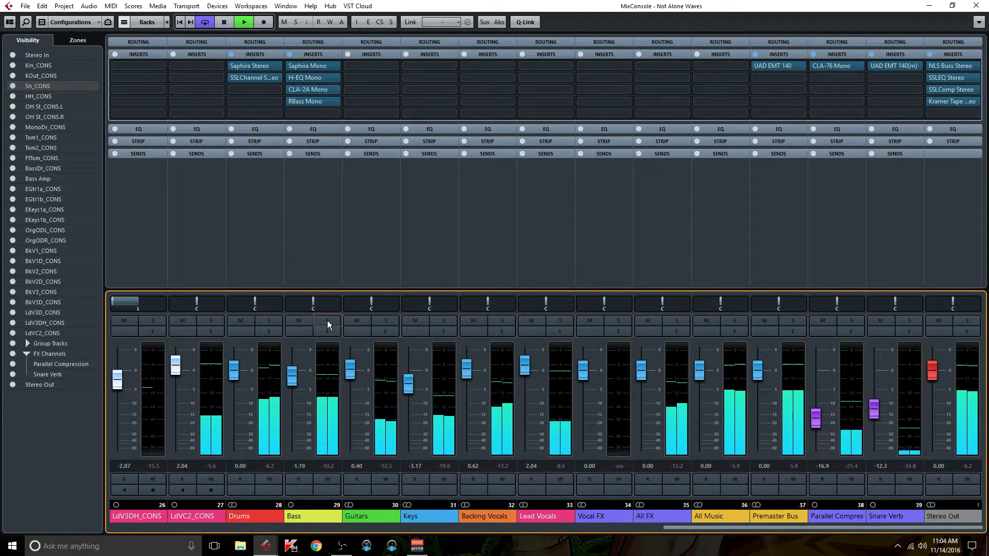
key("b")
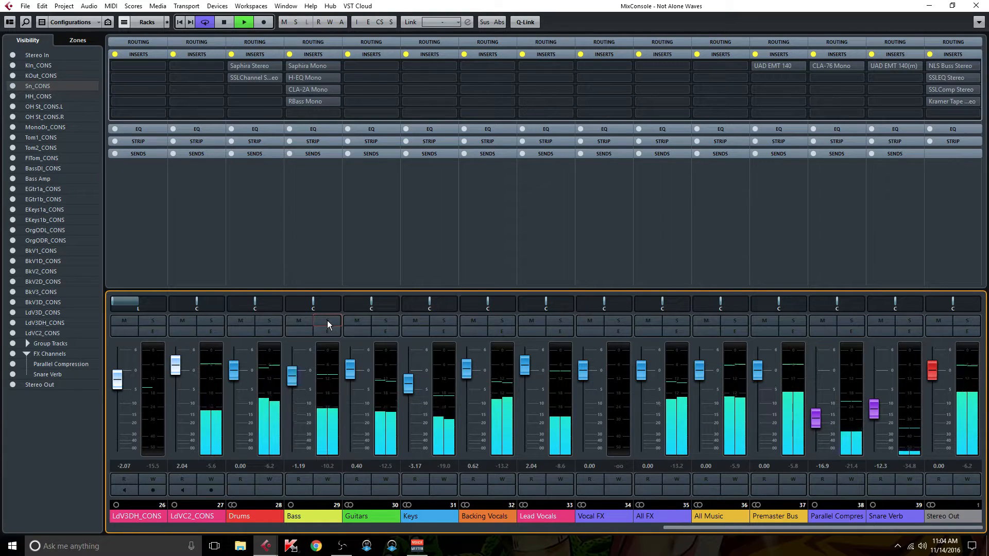
key("b")
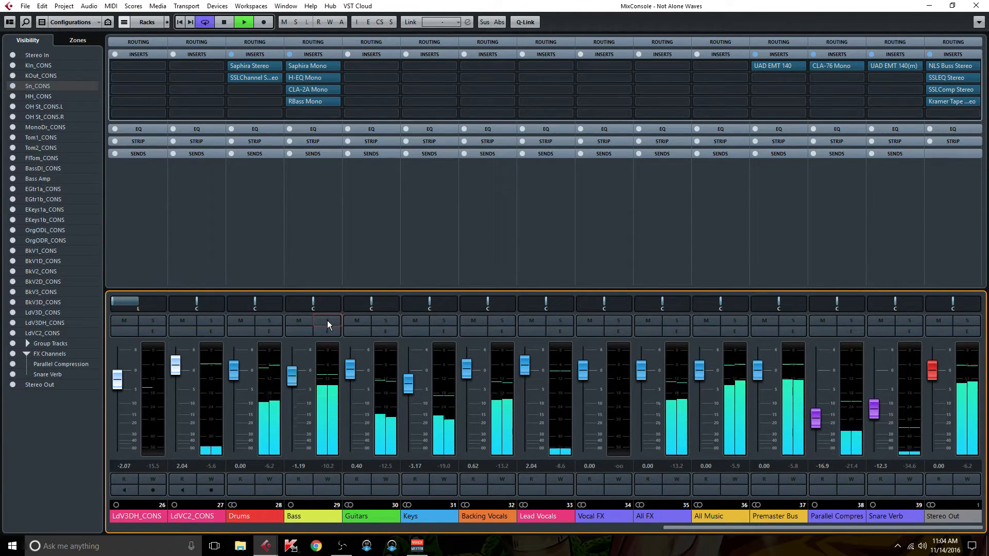
Stop playback and review the settings of the Saphira and H-EQ inserts on the Bass group
key("space")
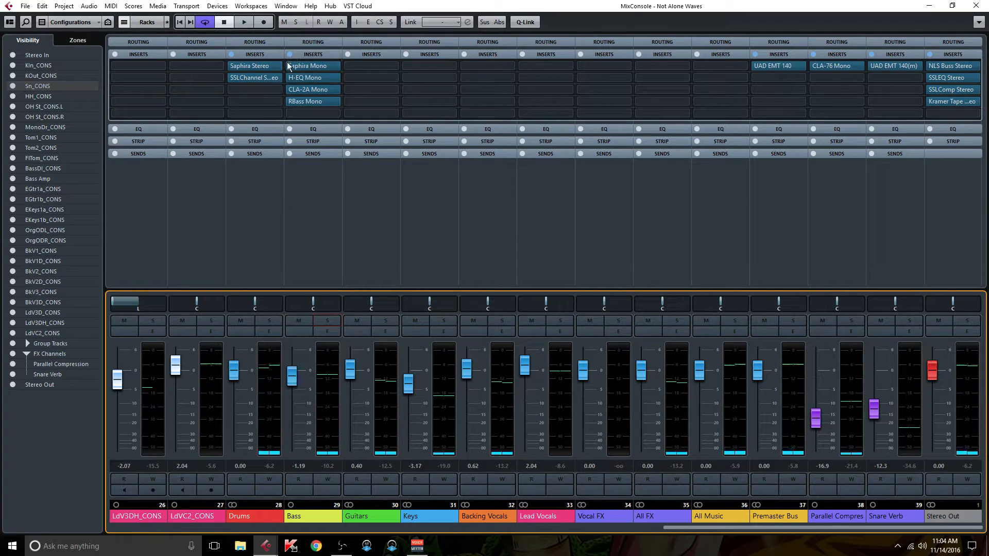
left_click(314, 66)
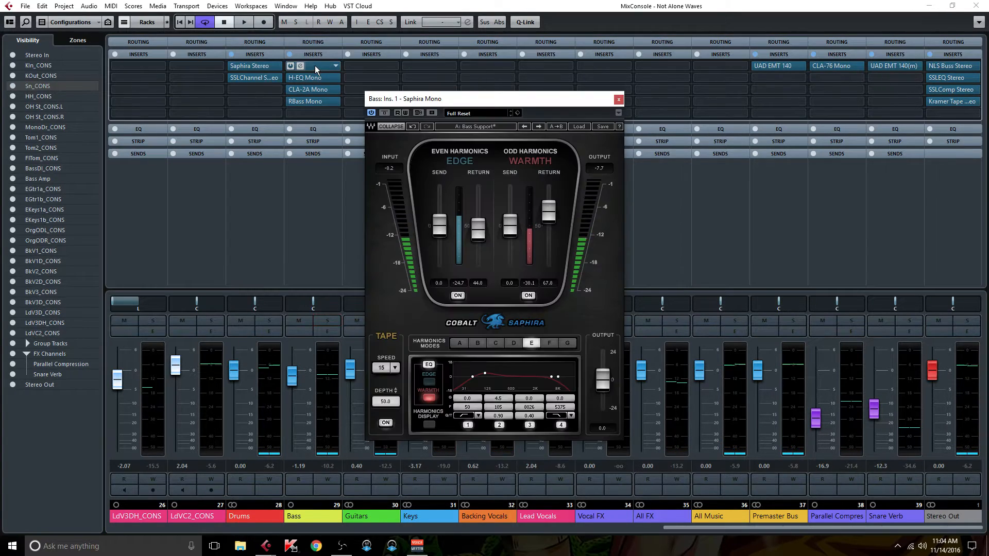
left_click_drag(493, 100, 520, 82)
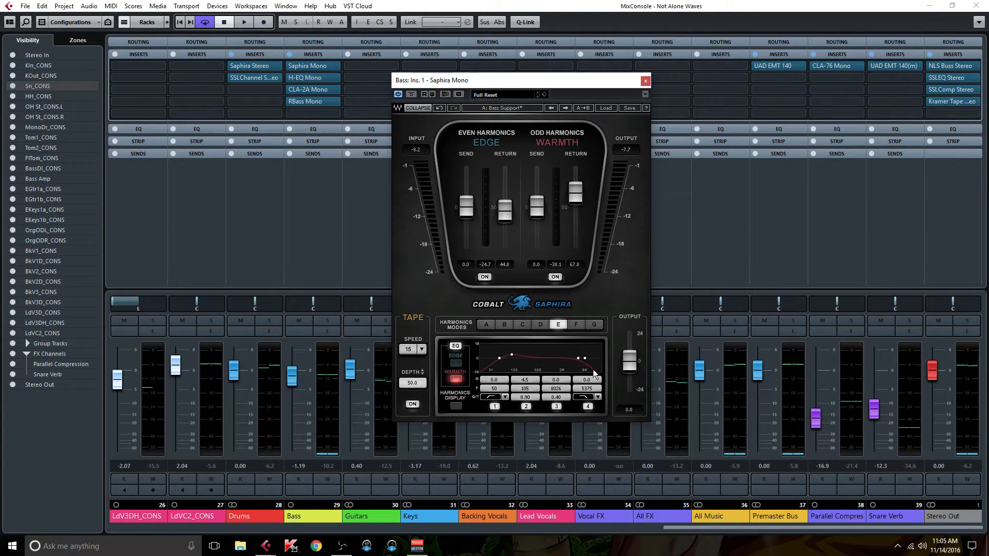
left_click(645, 82)
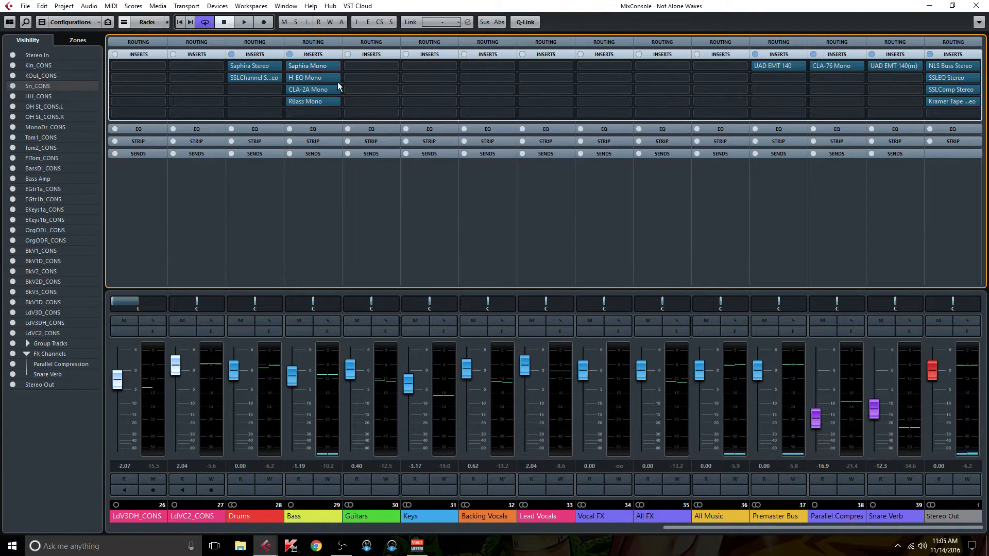
left_click(314, 78)
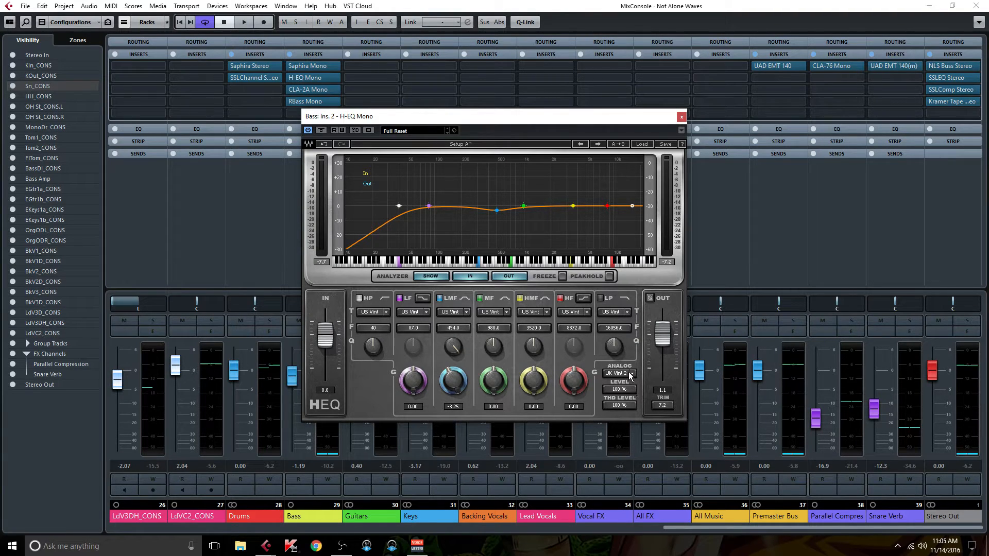
left_click(682, 117)
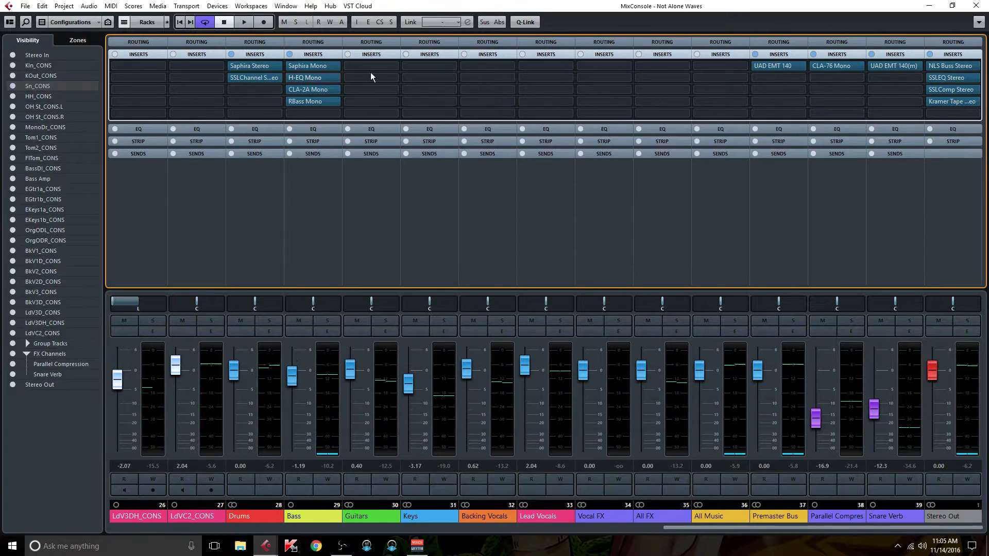
Review the settings of the CLA-2A compressor and the RBass insert on the Bass group
left_click(313, 90)
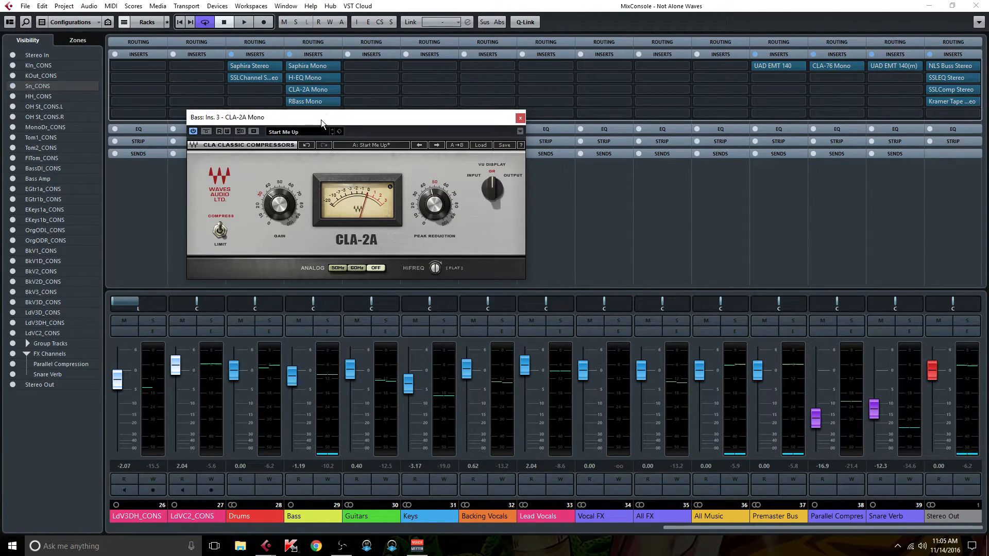
left_click_drag(320, 116, 468, 101)
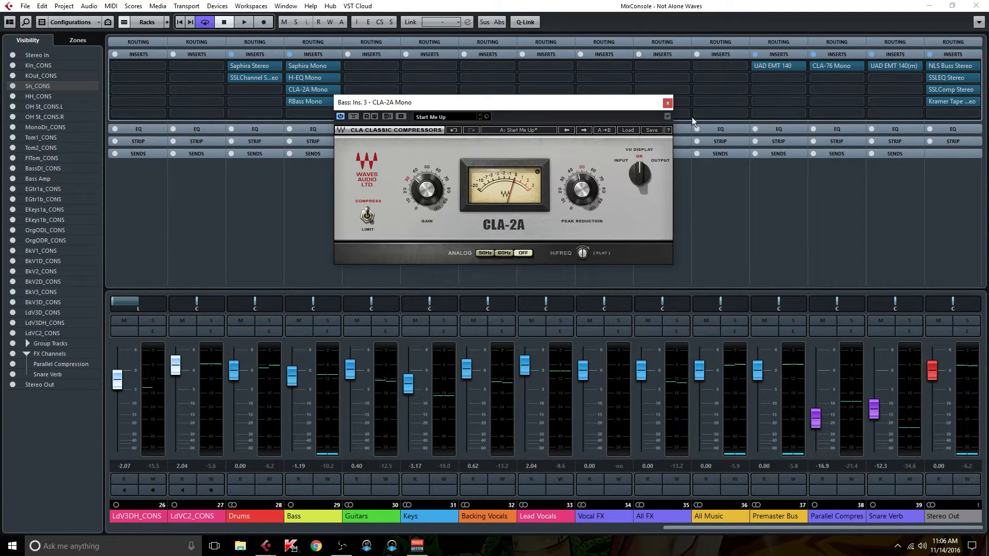
left_click(668, 103)
left_click(309, 101)
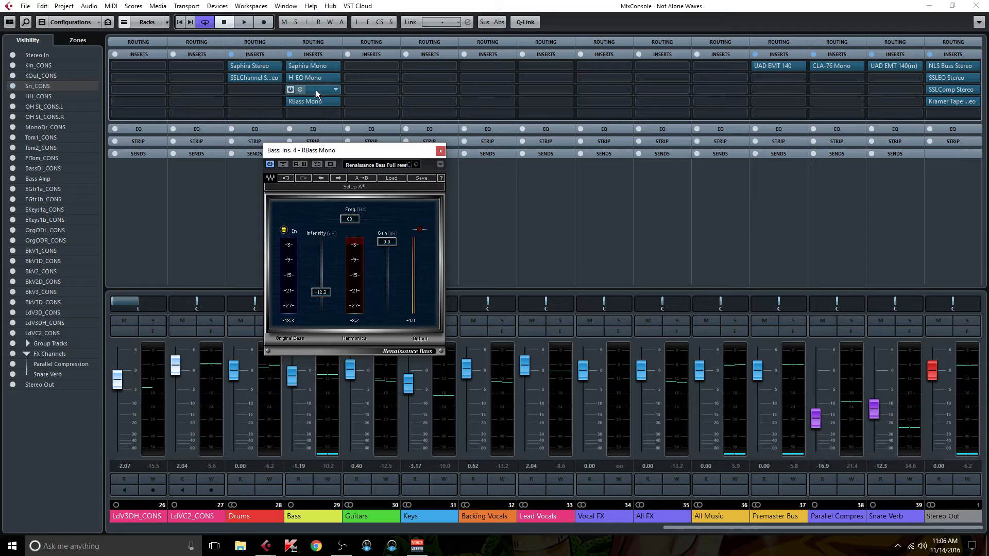
left_click(440, 151)
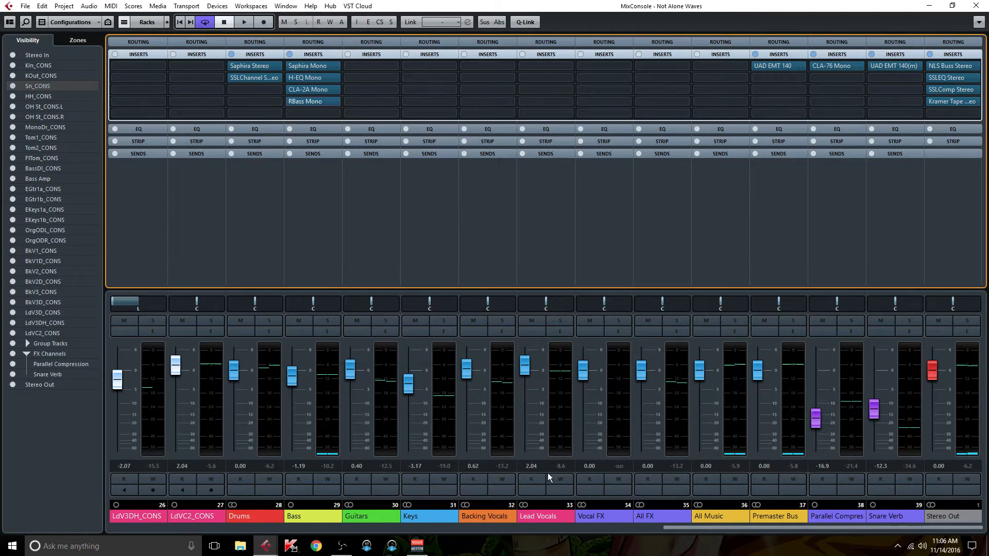
Review the NLS Channel, H-EQ and API-550A insert settings on the BassDI_CONS channel
left_click_drag(678, 527, 289, 500)
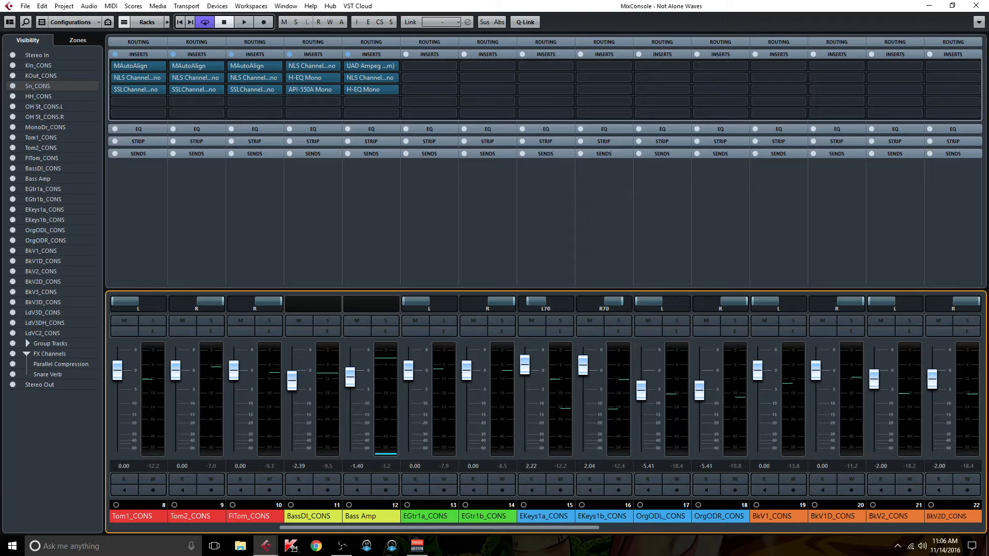
left_click(310, 65)
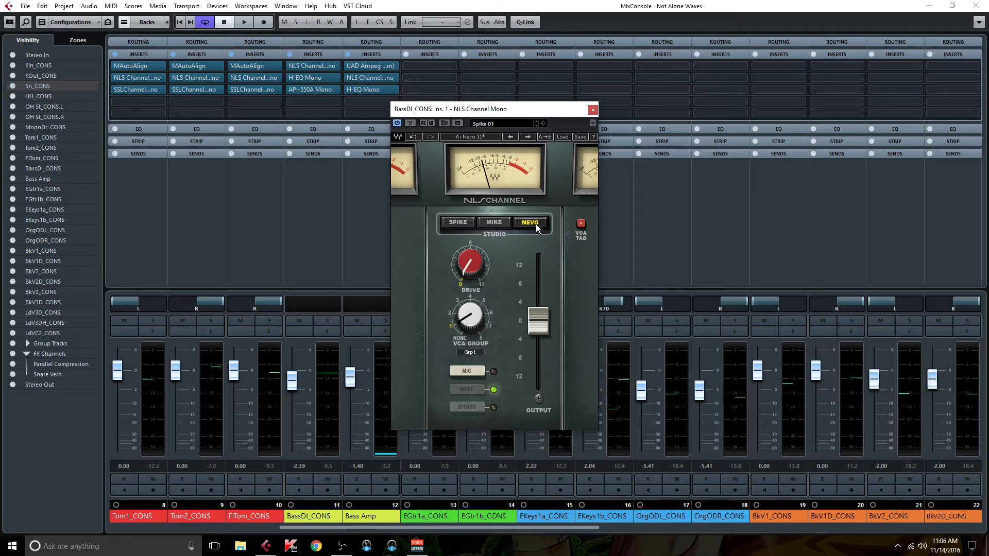
left_click(593, 110)
left_click(315, 78)
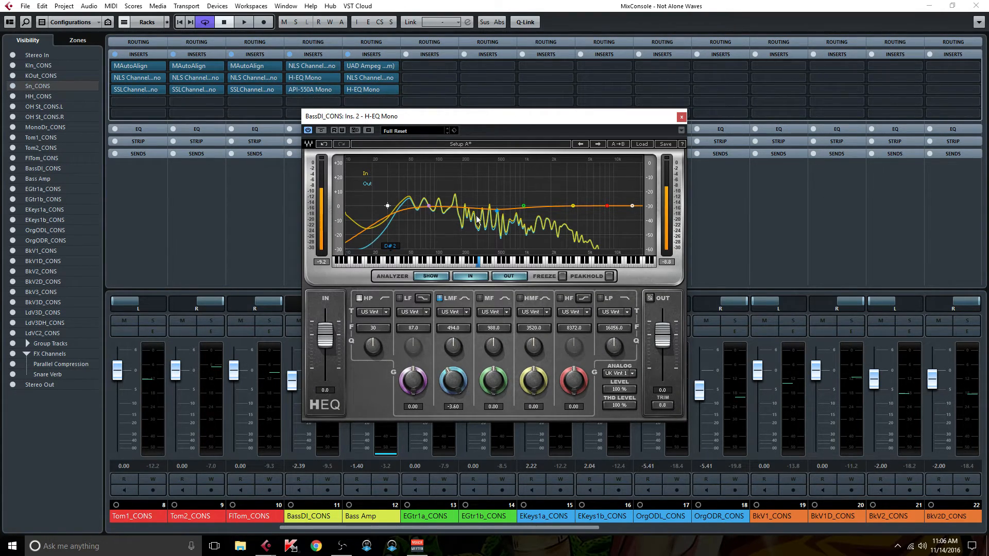
left_click(685, 117)
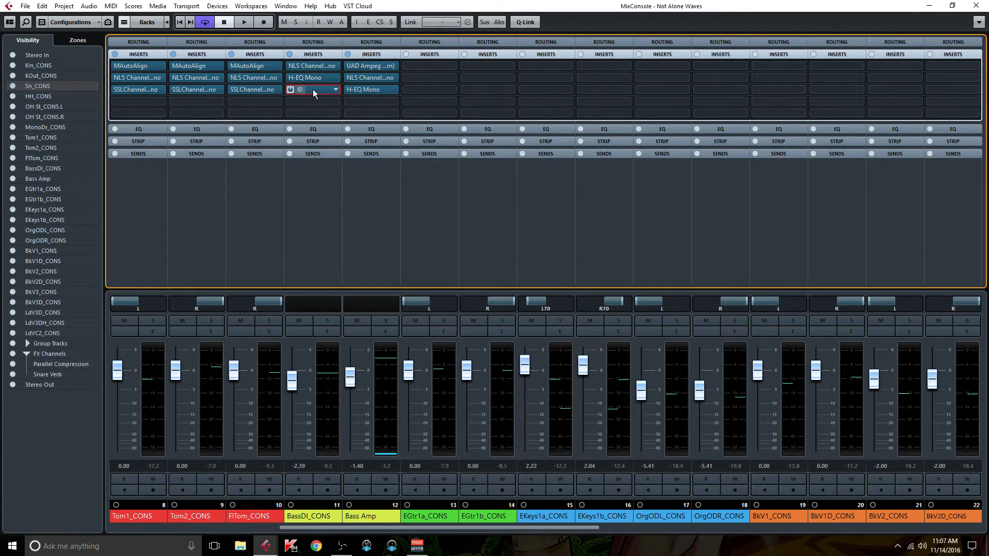
left_click(313, 90)
left_click_drag(483, 100, 482, 71)
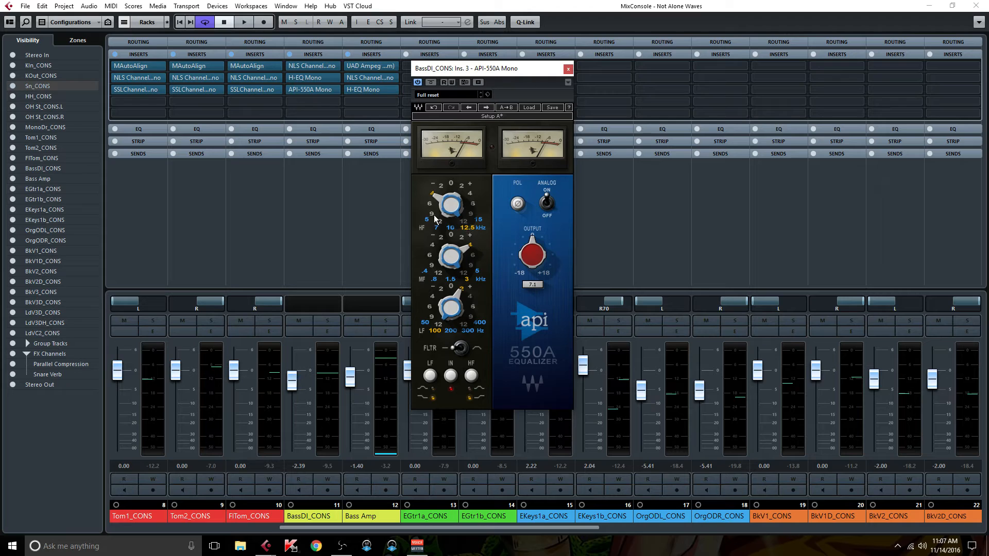
left_click(567, 69)
Review the NLS Channel and H-EQ insert settings on the Bass Amp channel, and return to the group channels
left_click(369, 94)
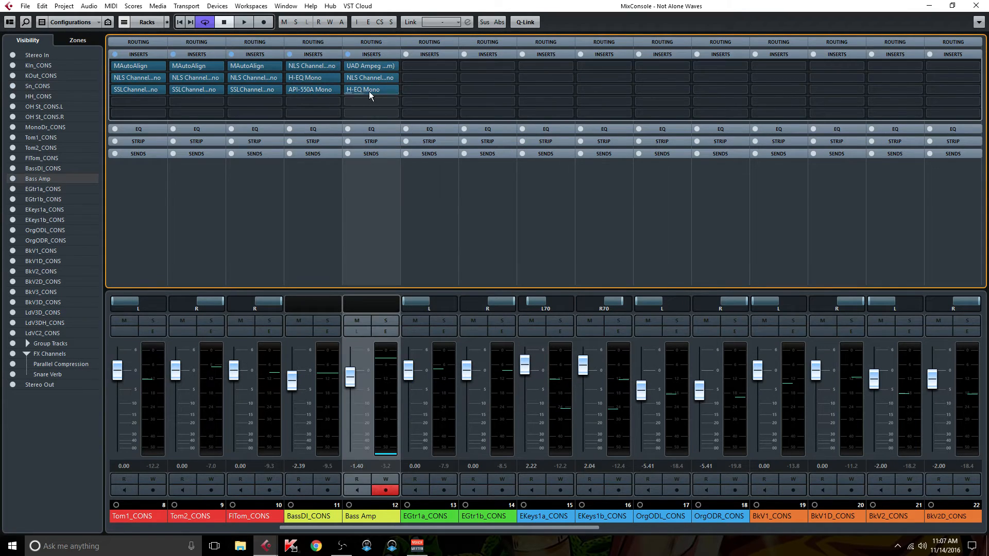
double_click(375, 78)
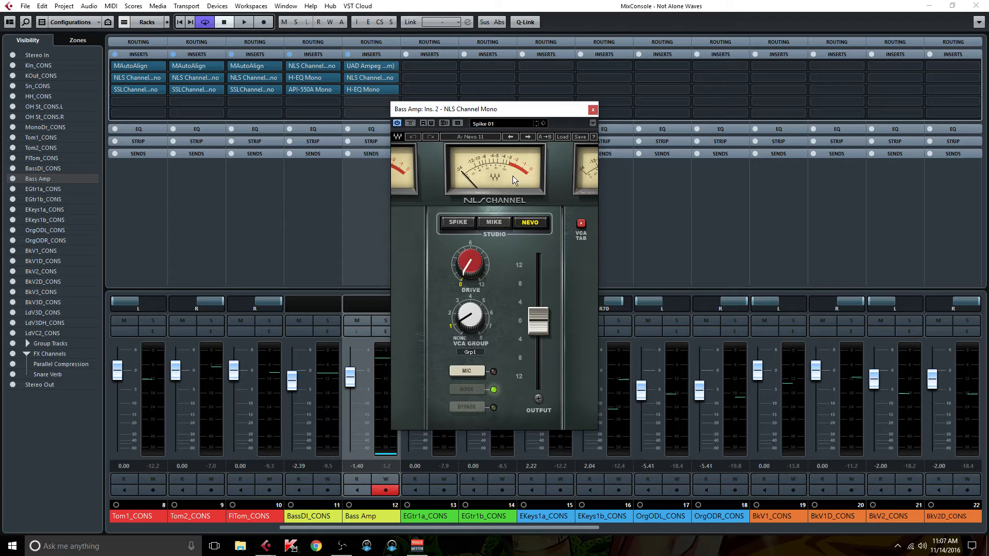
left_click(593, 110)
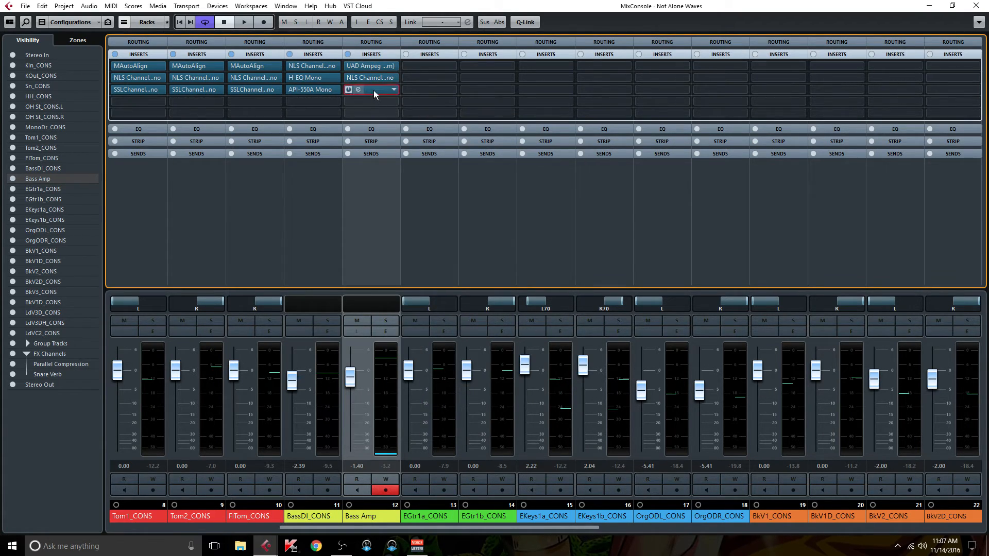
double_click(374, 91)
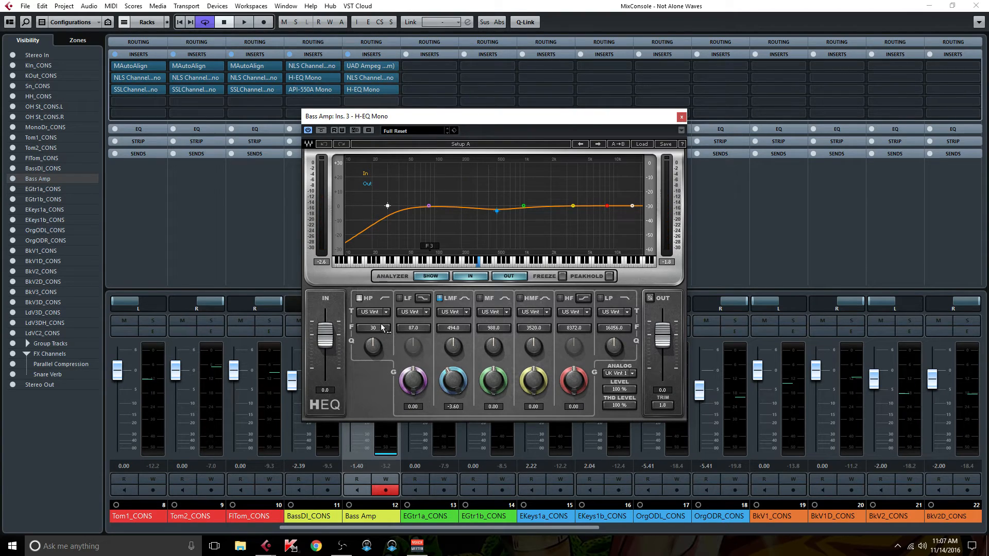
left_click(681, 117)
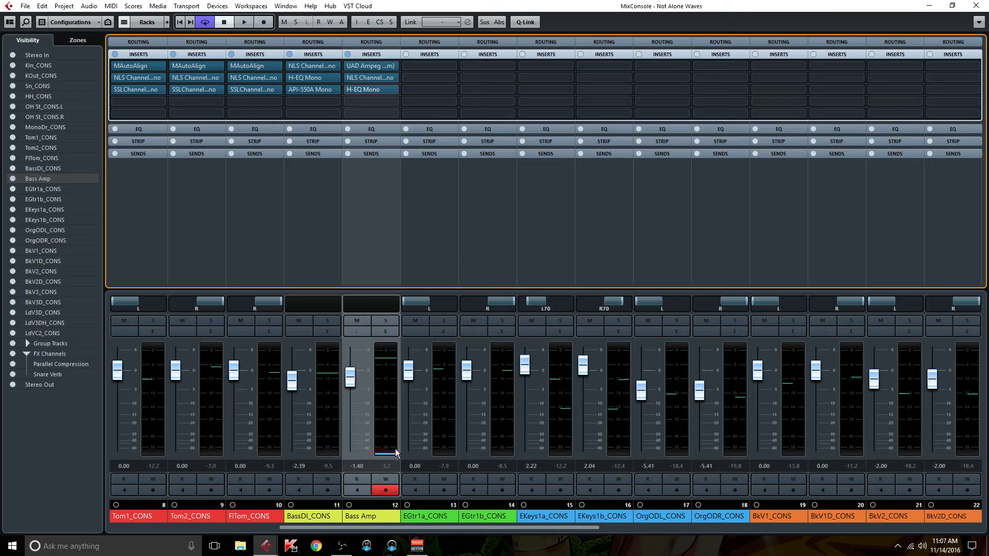
left_click(429, 524)
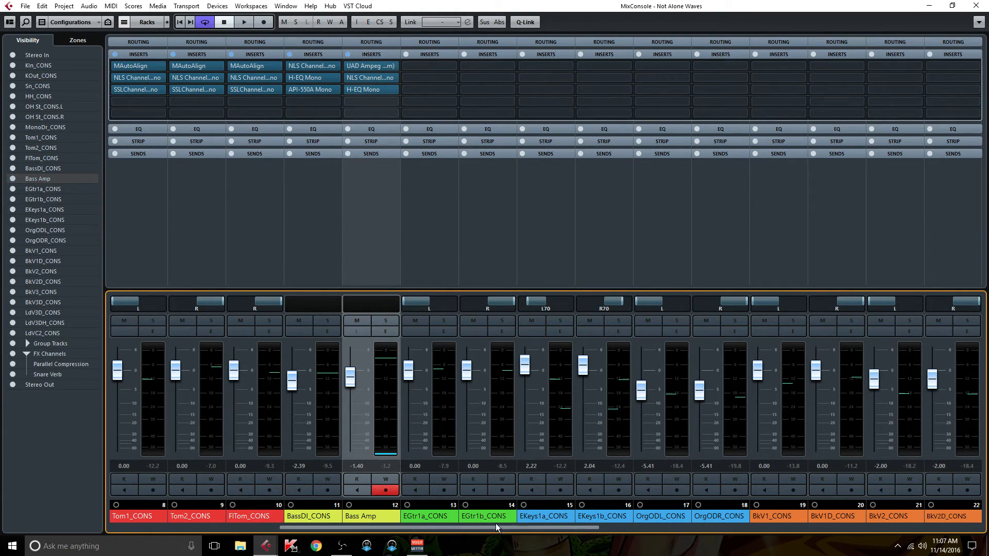
left_click_drag(486, 527, 713, 521)
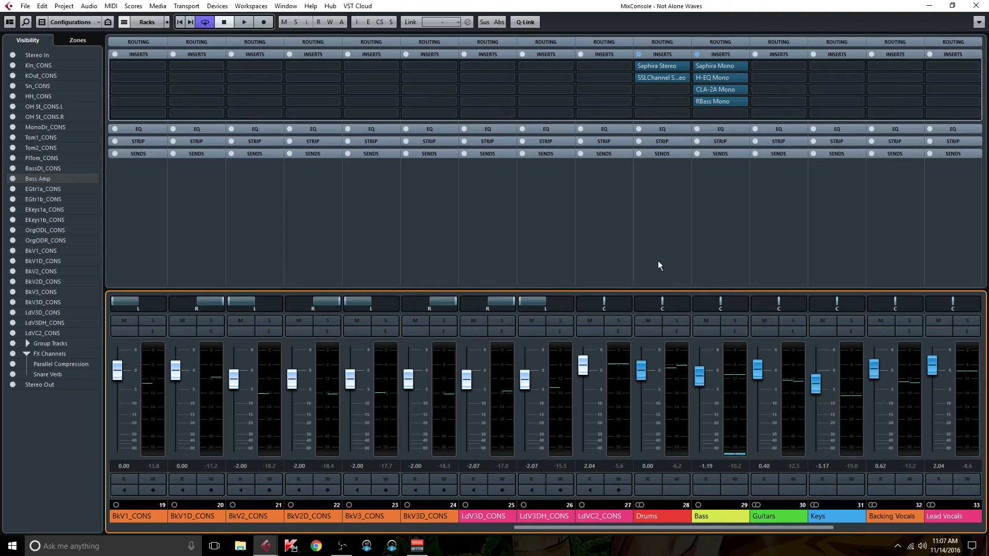